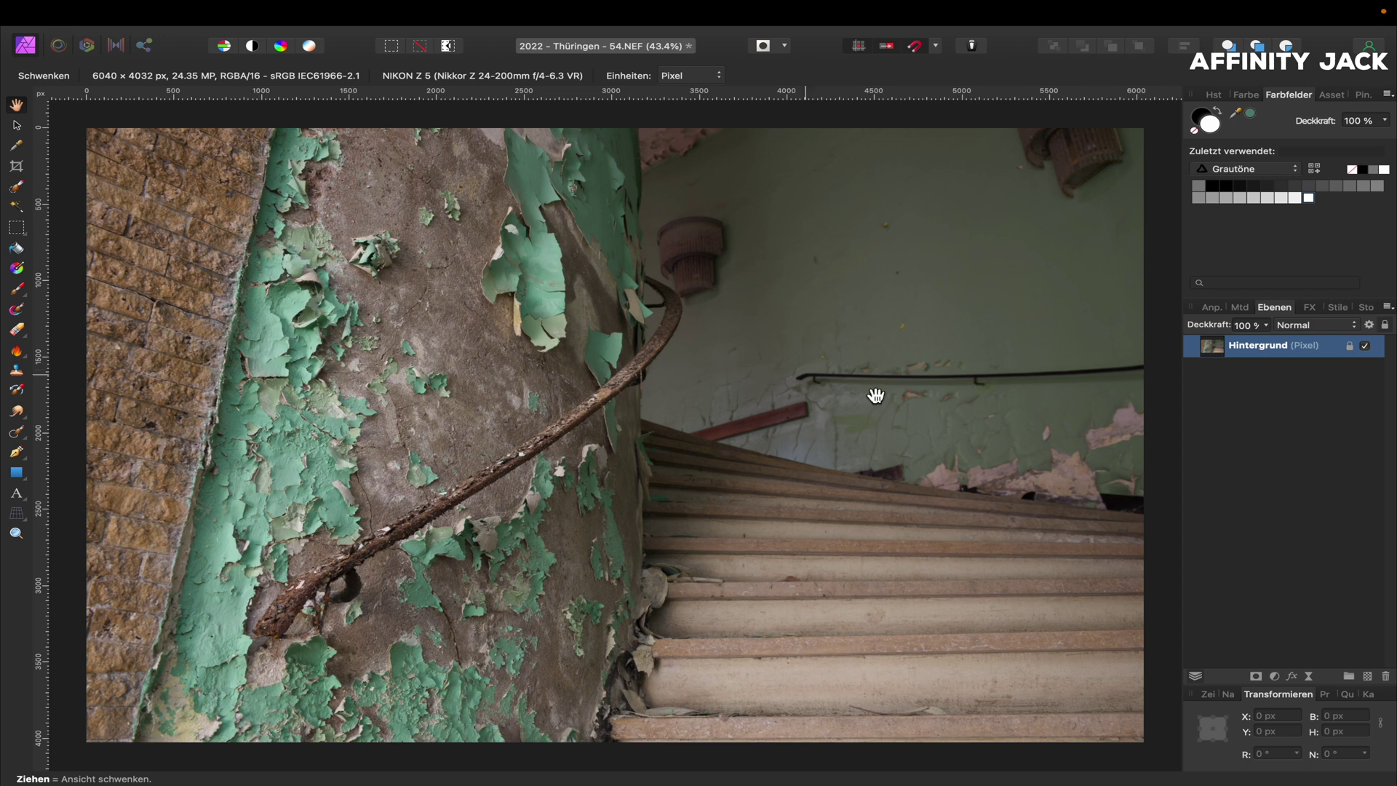
- Add a Perspective live filter to the staircase photo's background layer
left_click(1316, 670)
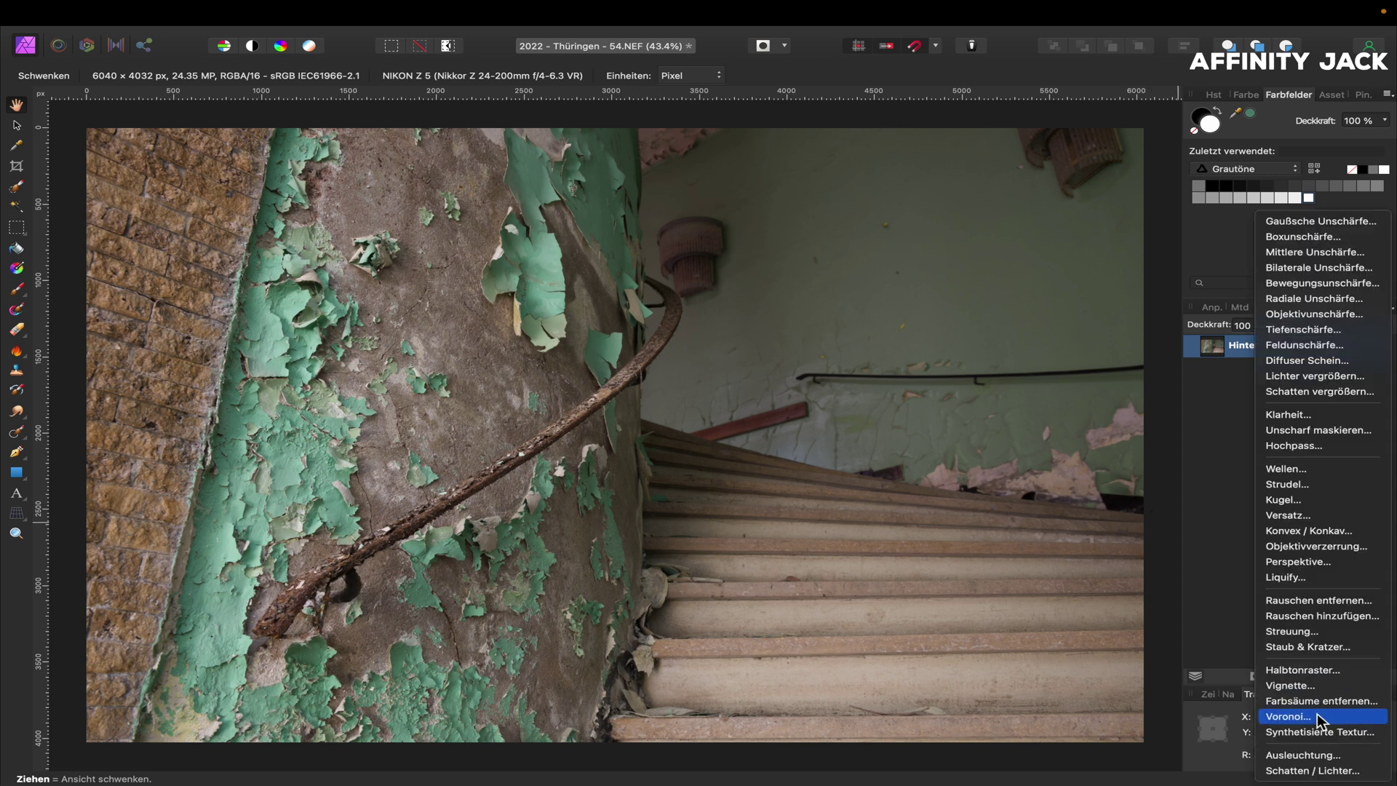
left_click(1320, 566)
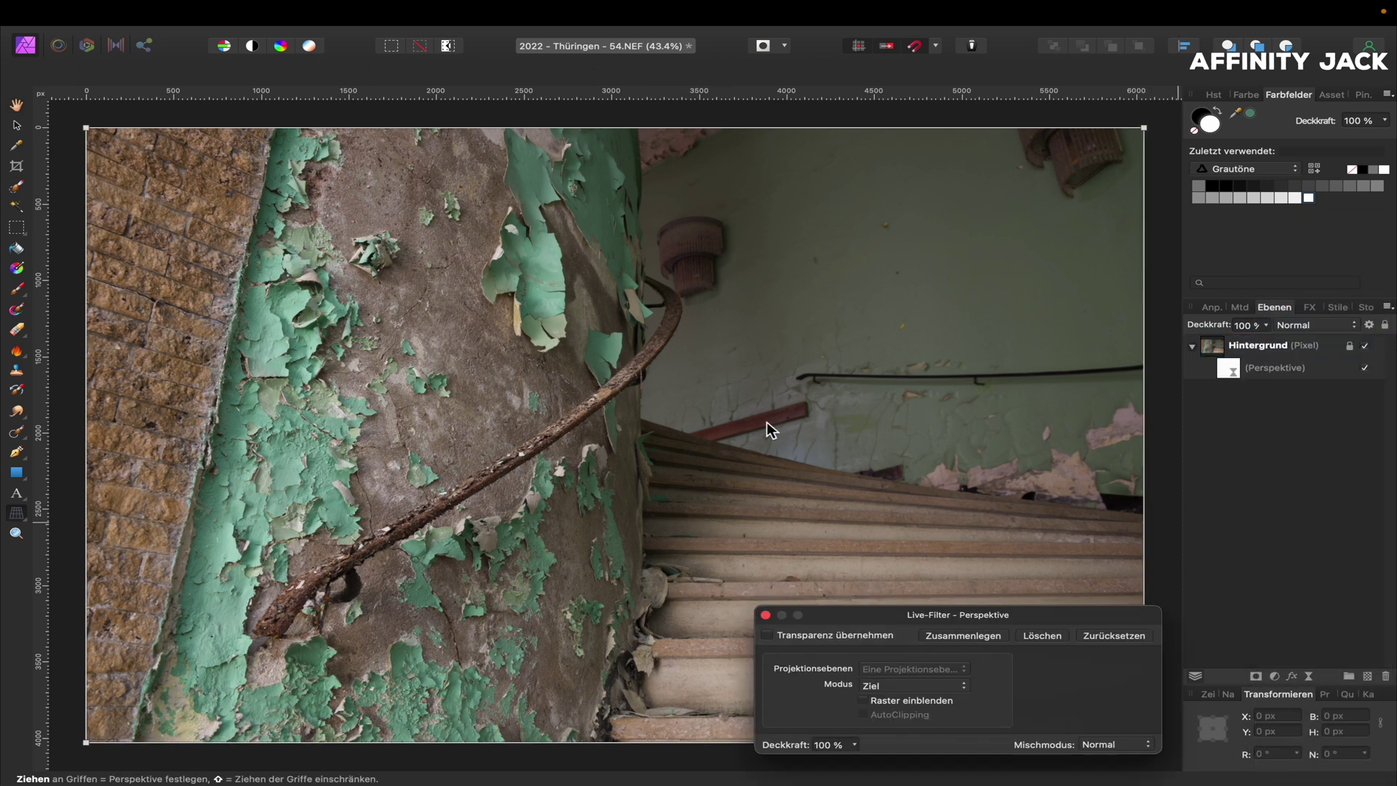
scroll(759, 431, "down", 1)
scroll(753, 434, "down", 3)
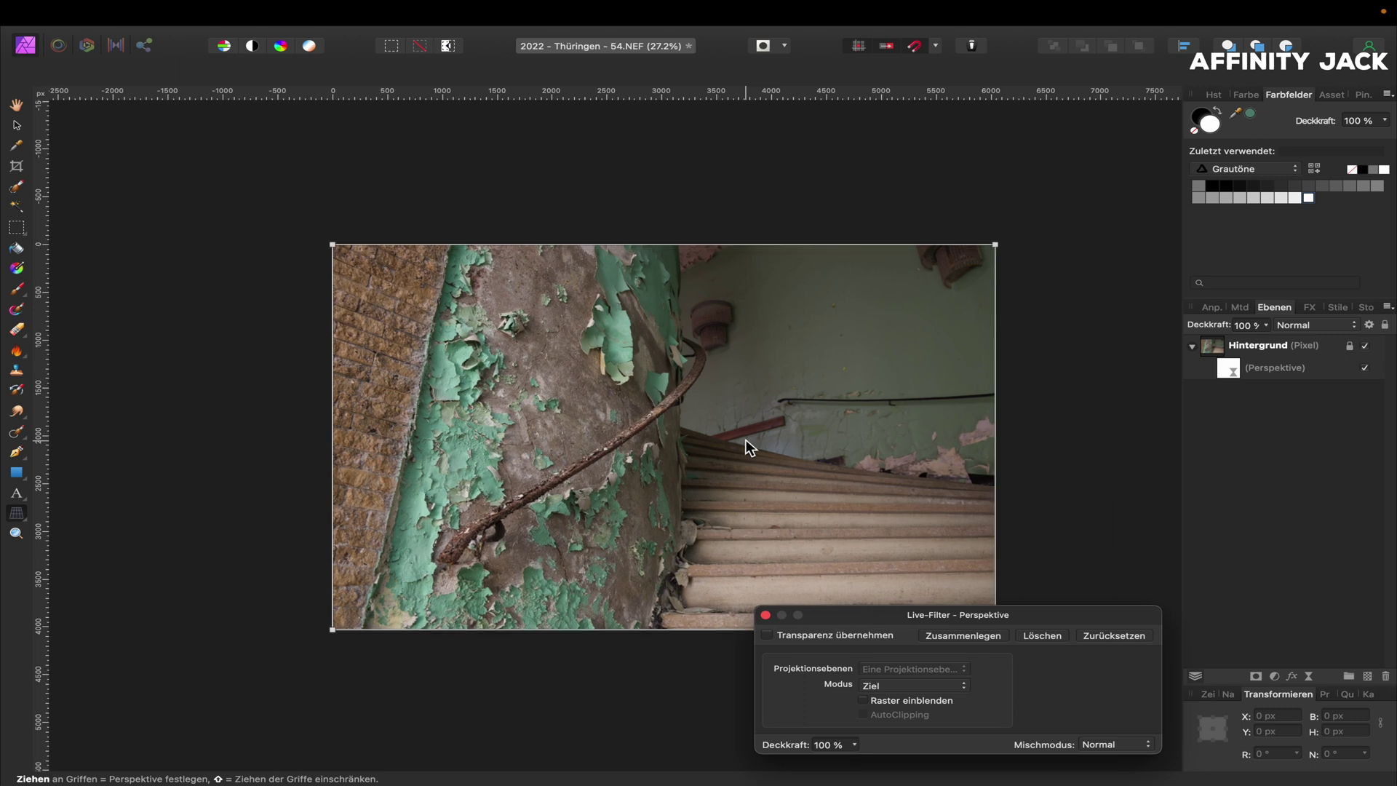
scroll(745, 439, "down", 1)
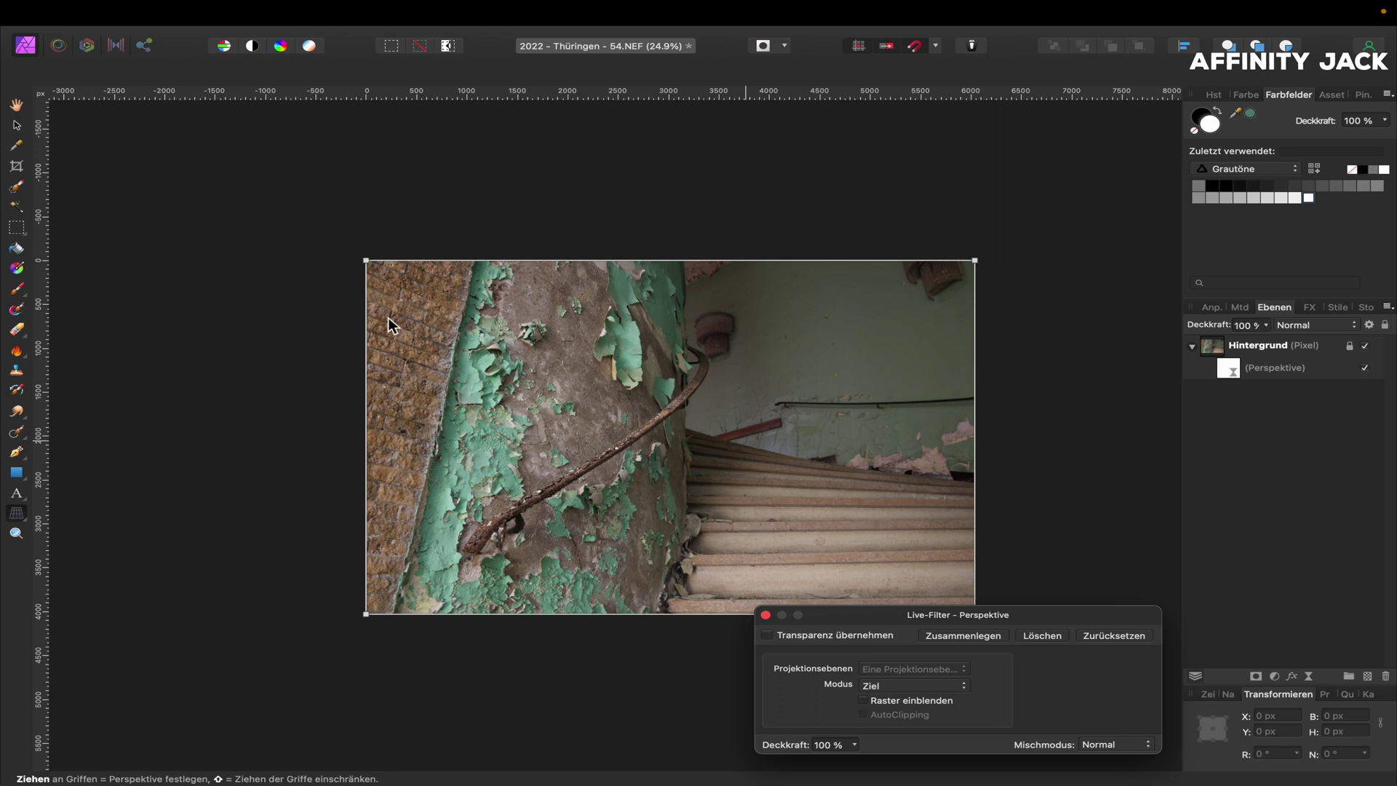
- Pull the top-left and top-right perspective handles outward to straighten the converging lines
mouse_move(366, 261)
left_mouse_down()
mouse_move(247, 256)
mouse_move(274, 260)
left_mouse_up()
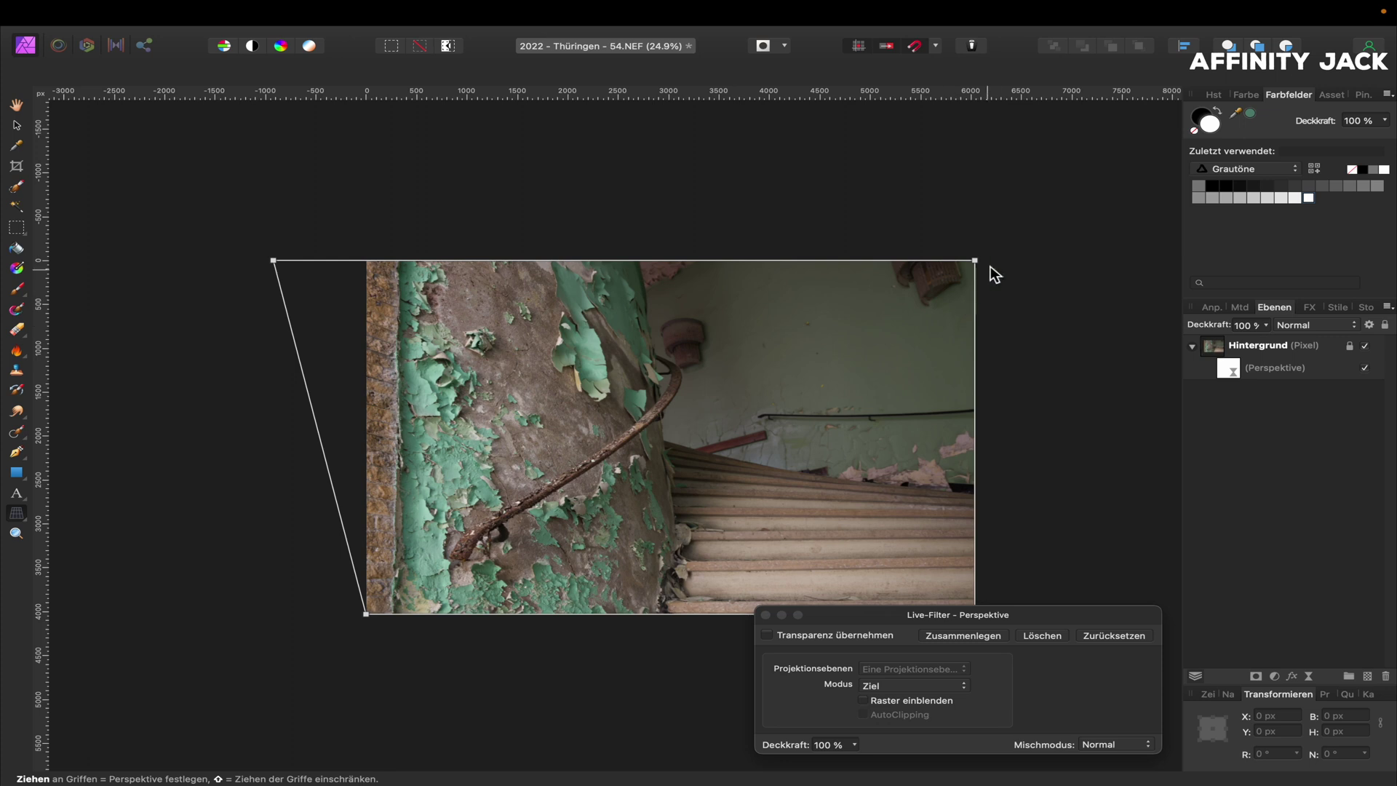
left_click_drag(975, 260, 1053, 260)
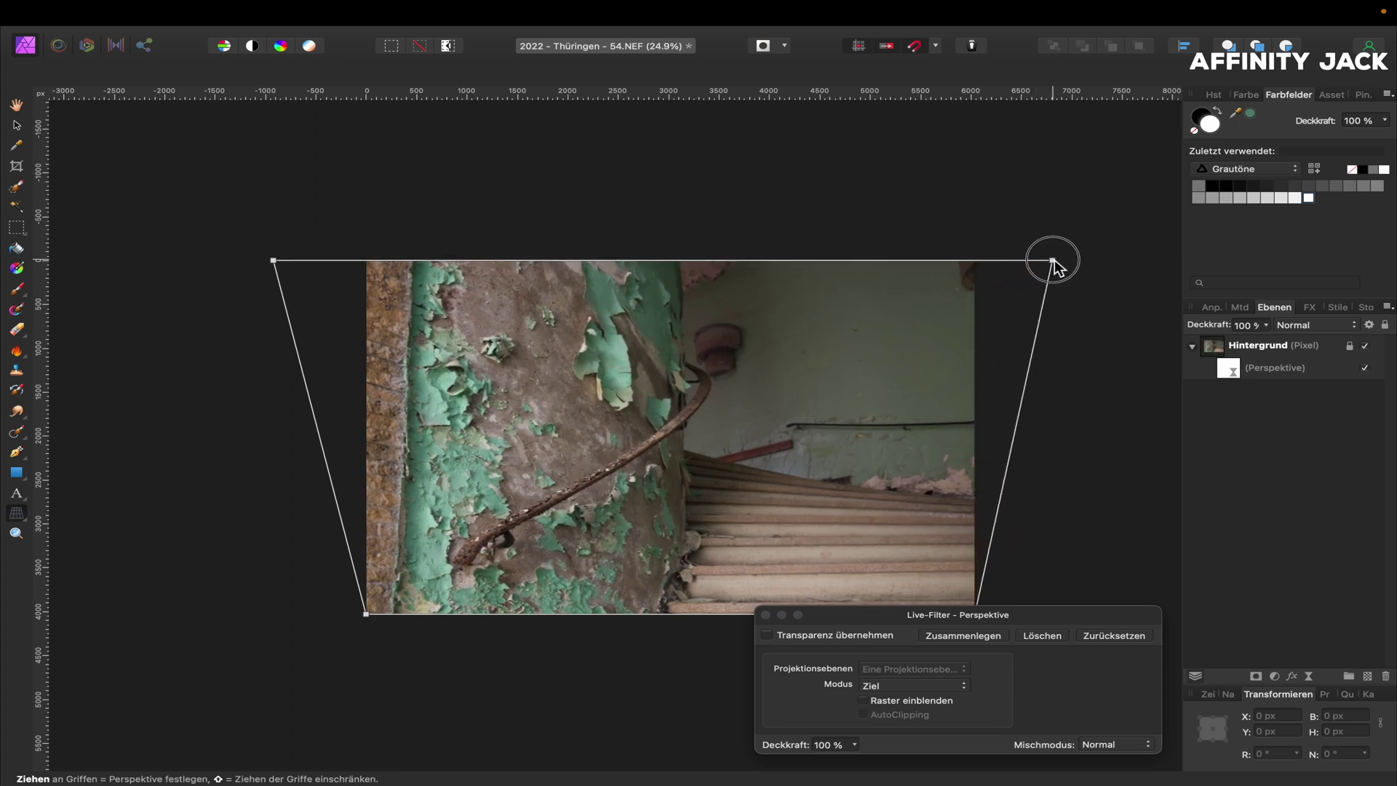
left_click(1052, 260)
left_click(765, 615)
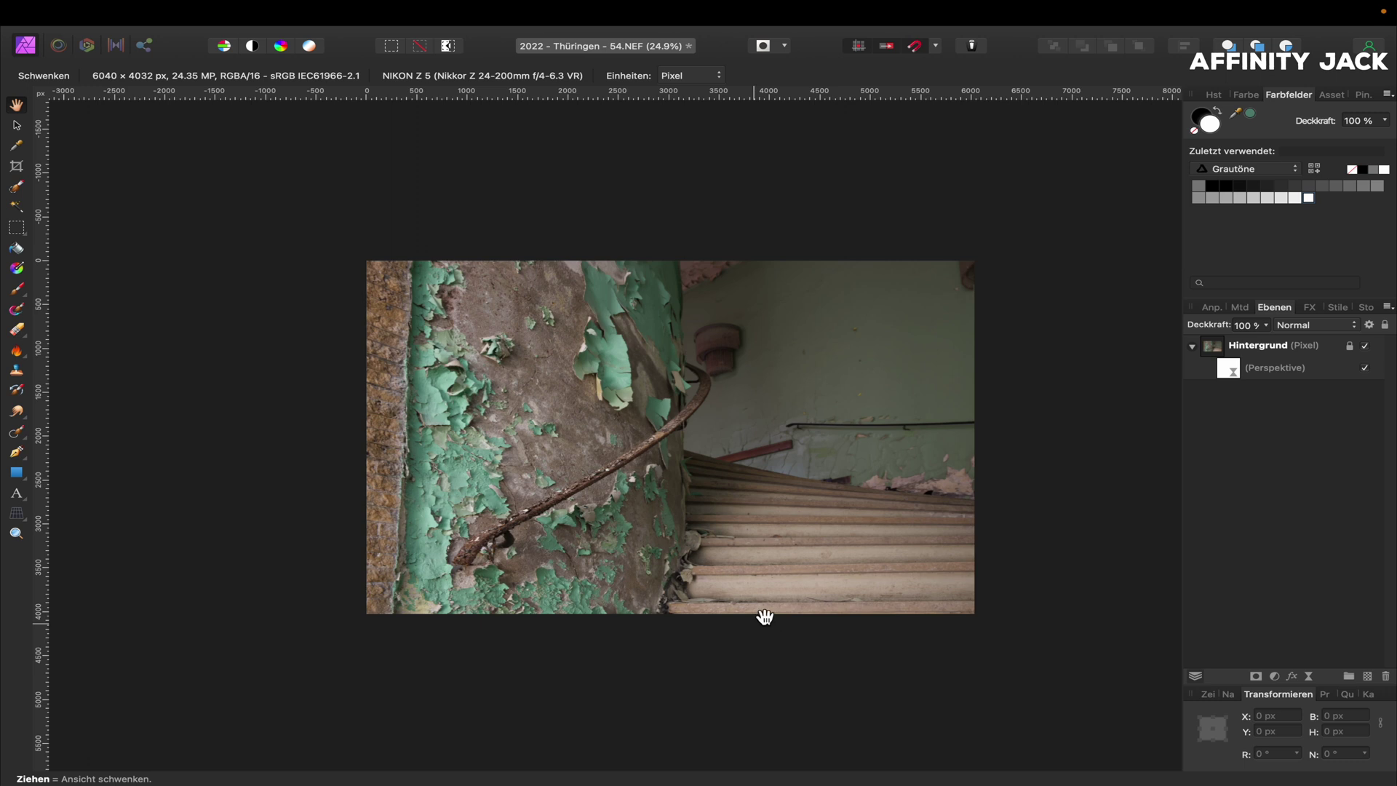
key("super+0")
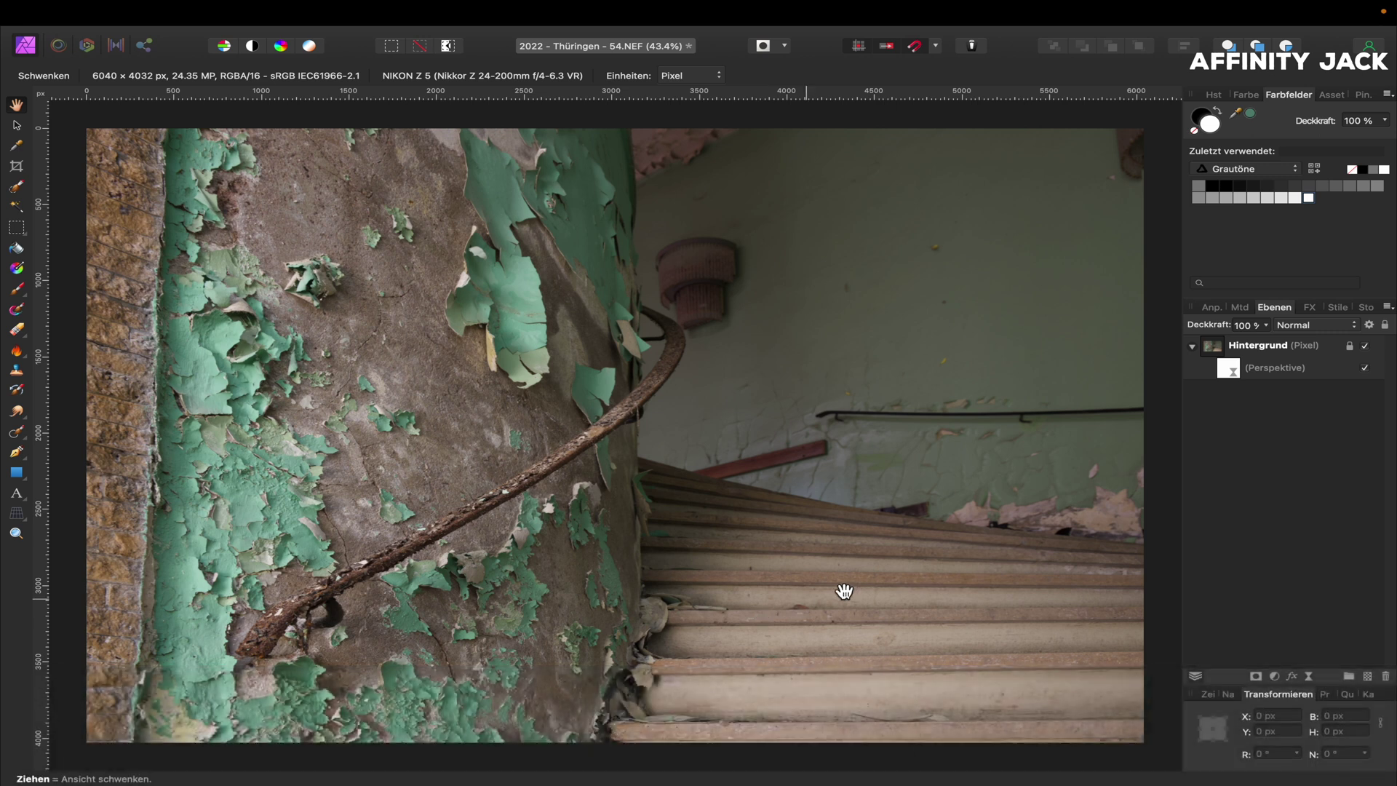
- Merge Visible from the Hintergrund layer into a new perspective-corrected pixel layer
left_click(1216, 348)
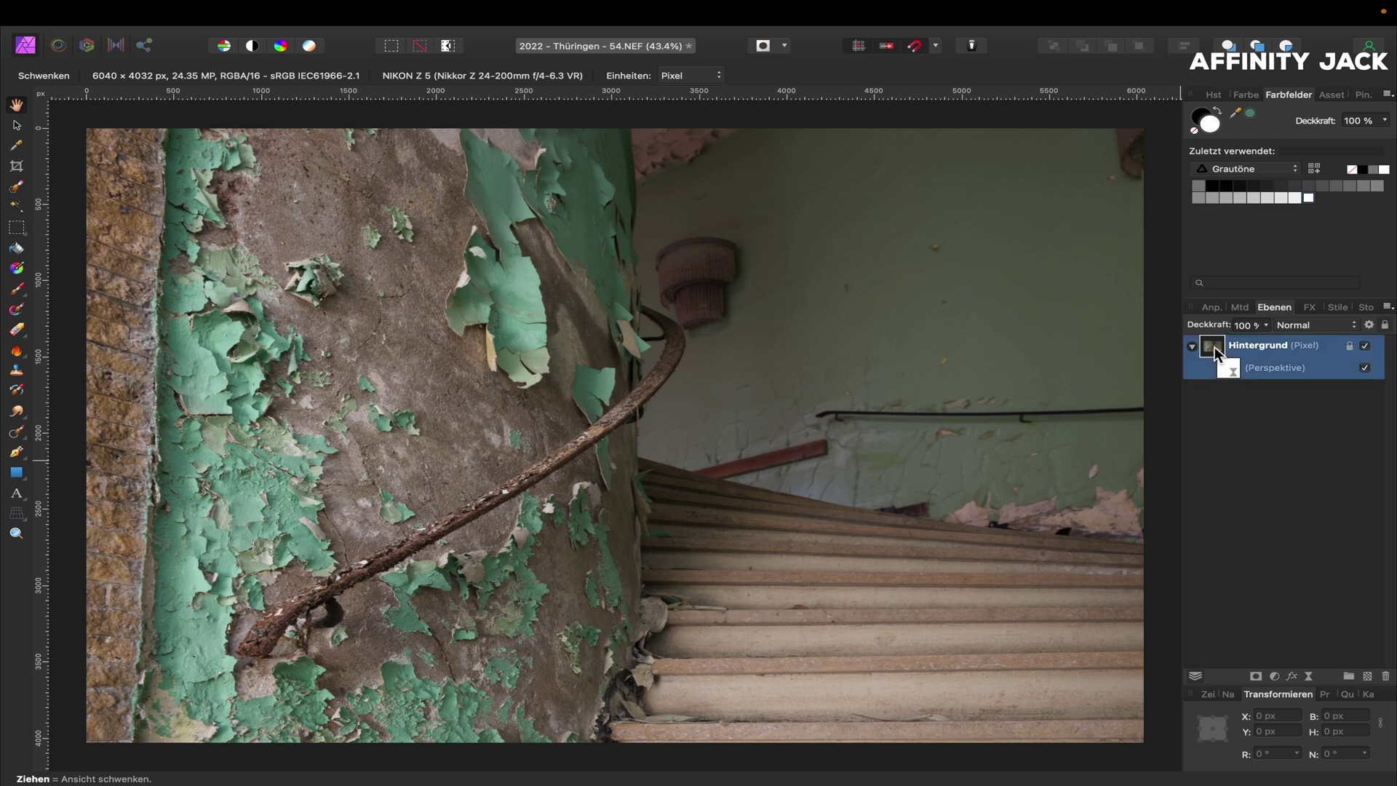
right_click(1215, 346)
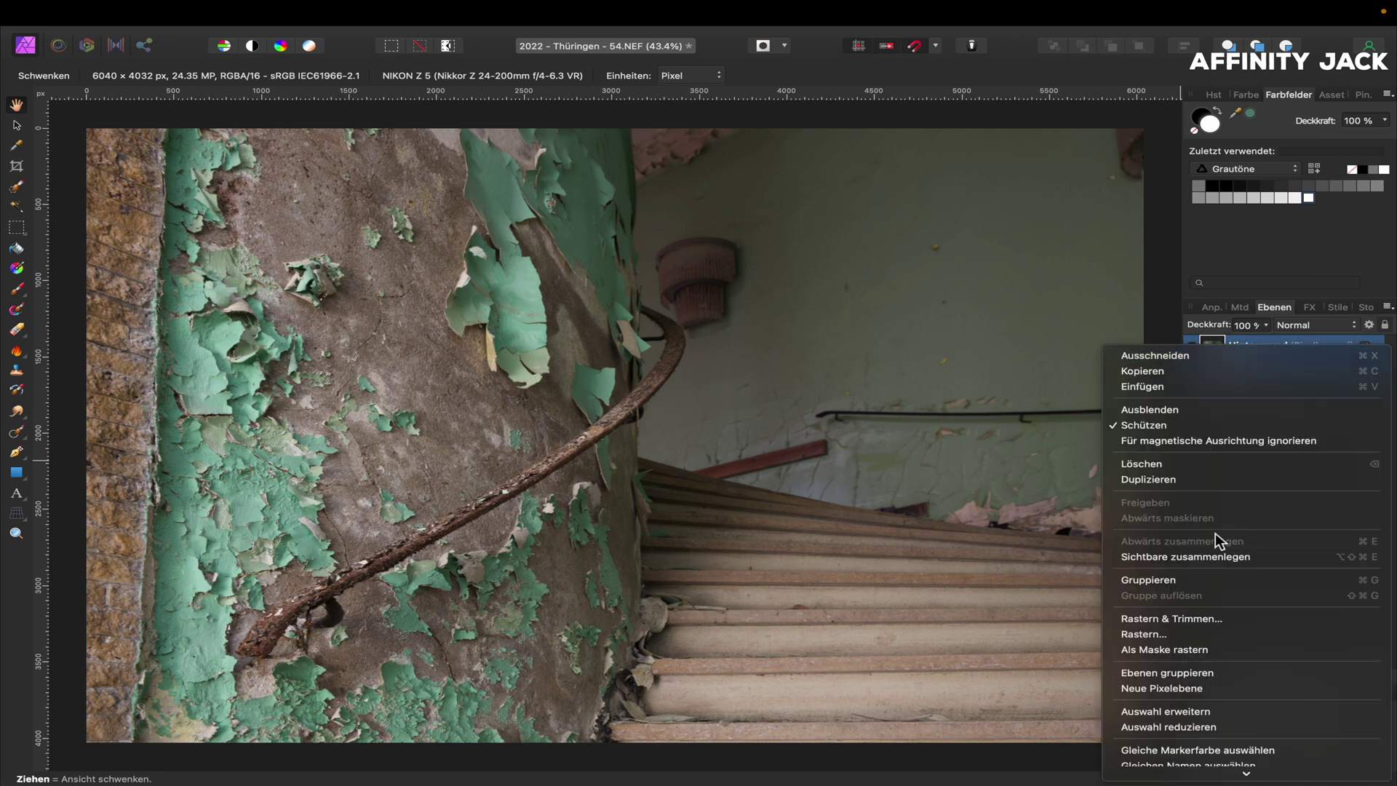
left_click(1213, 555)
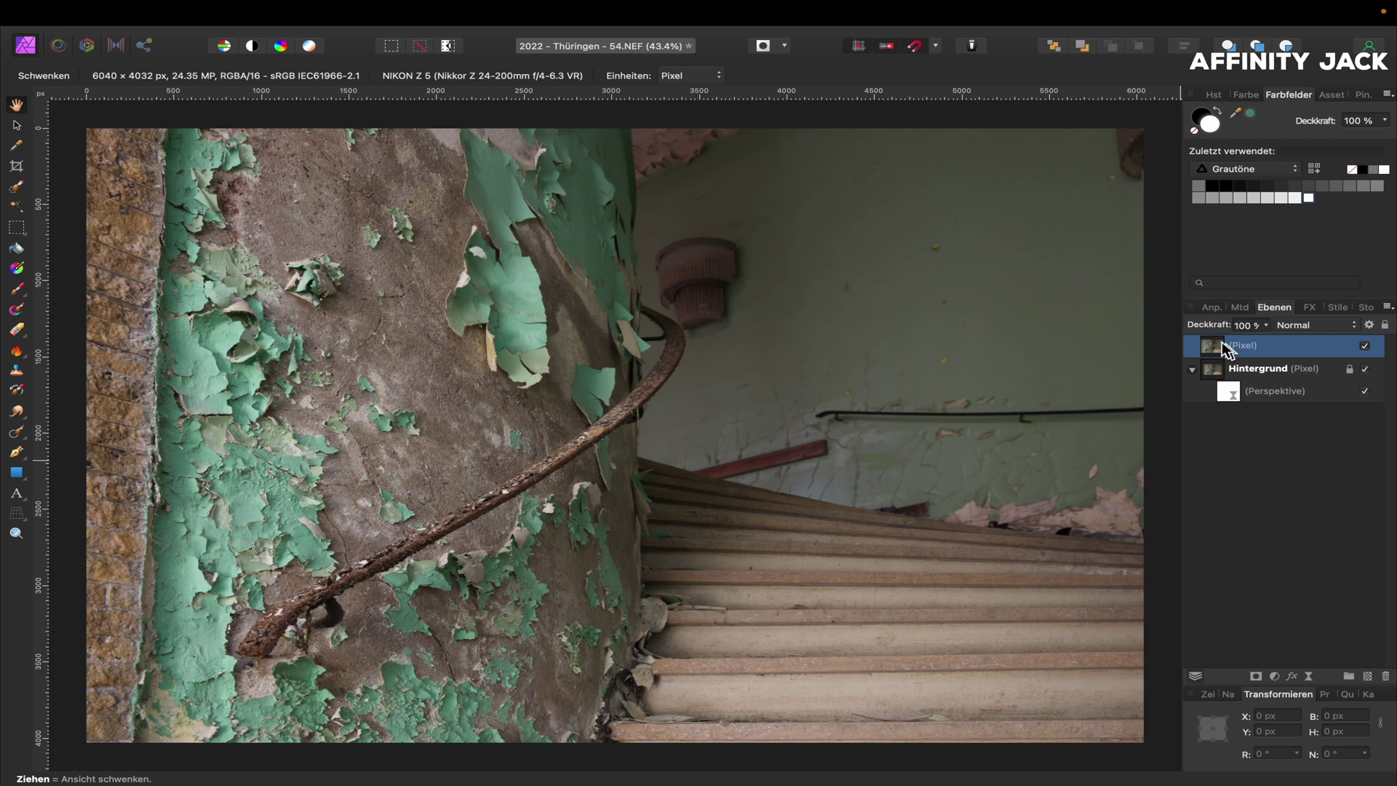
left_click(120, 47)
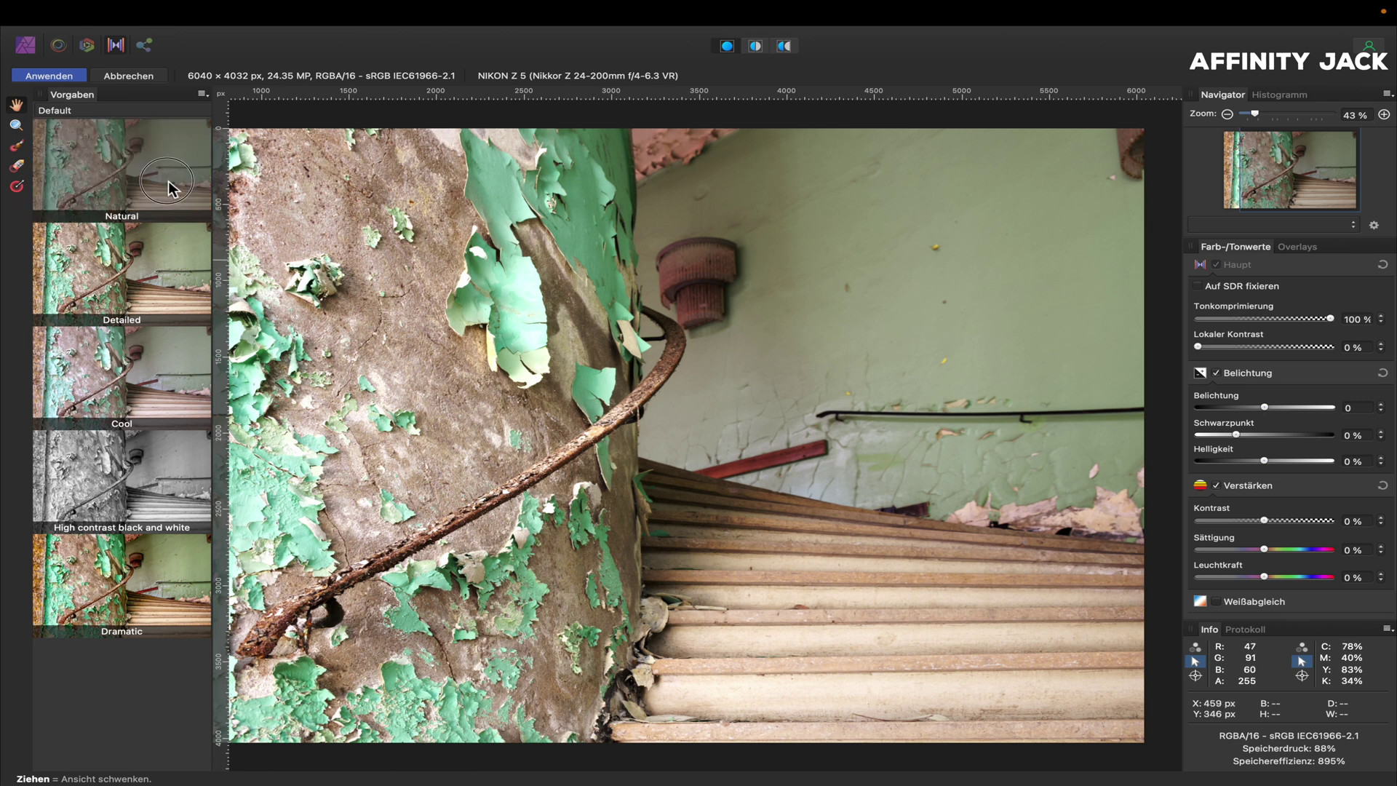
- Try the Detailed tone-mapping preset, then settle on the Dramatic preset
left_click(170, 262)
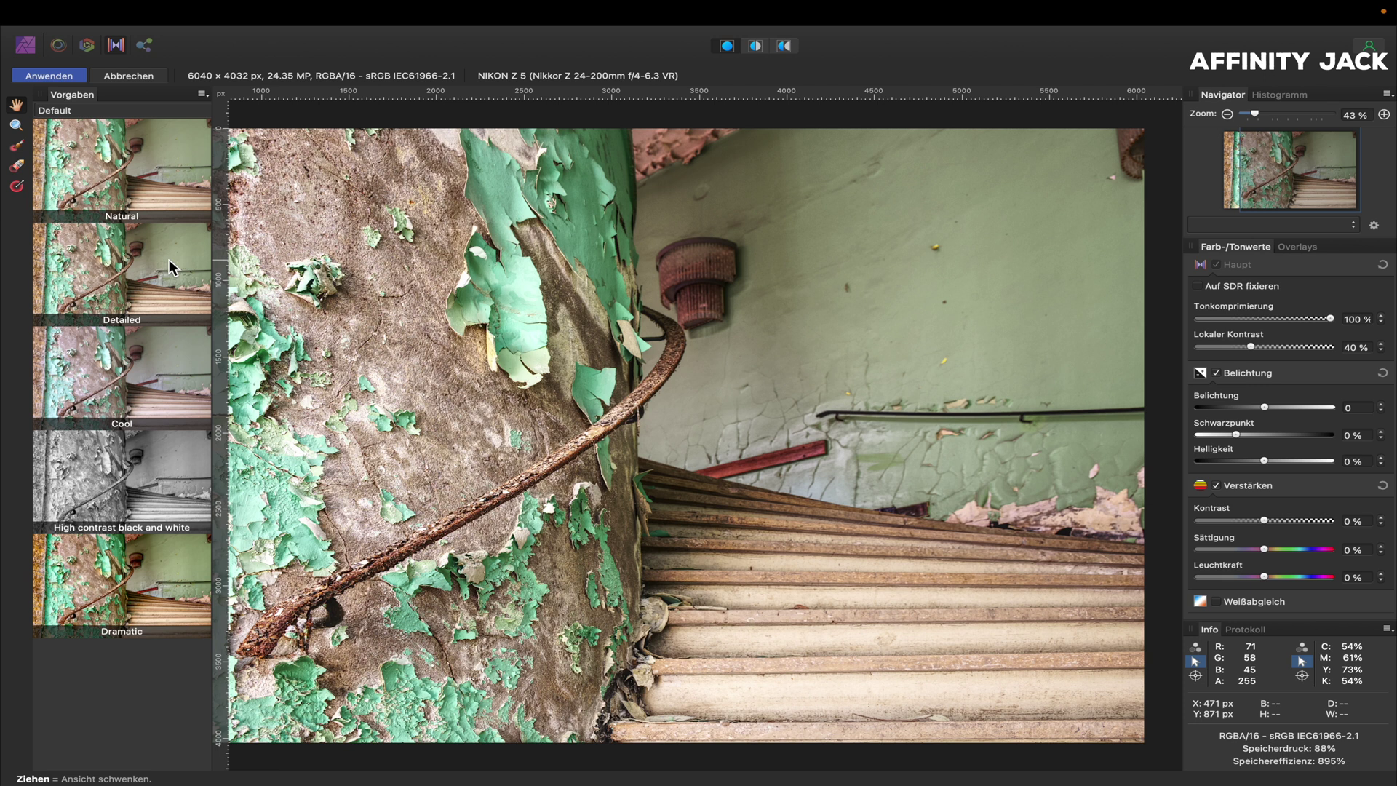
left_click(152, 558)
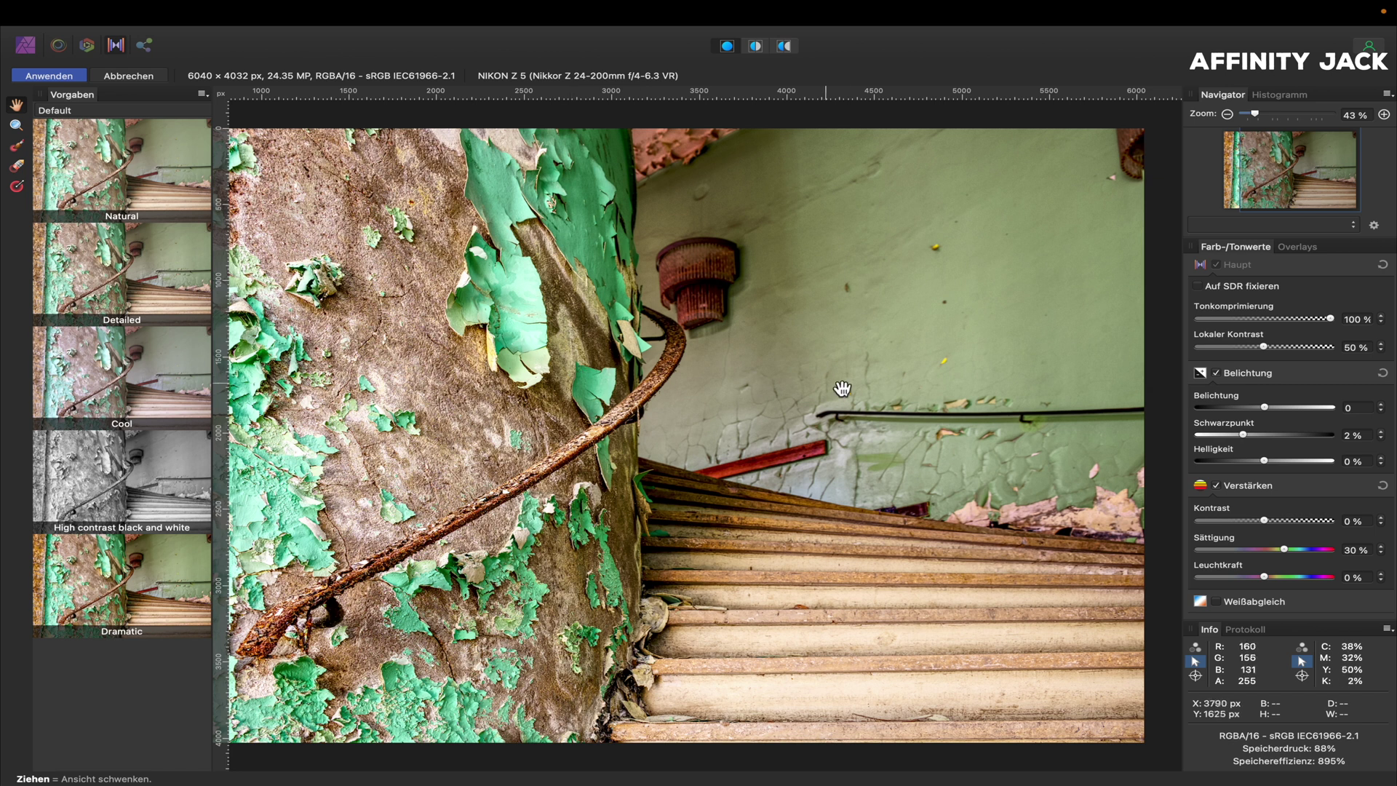
- Set tone-mapping local contrast to 60% and saturation to -21%
left_click(1265, 346)
left_click_drag(1271, 346, 1277, 347)
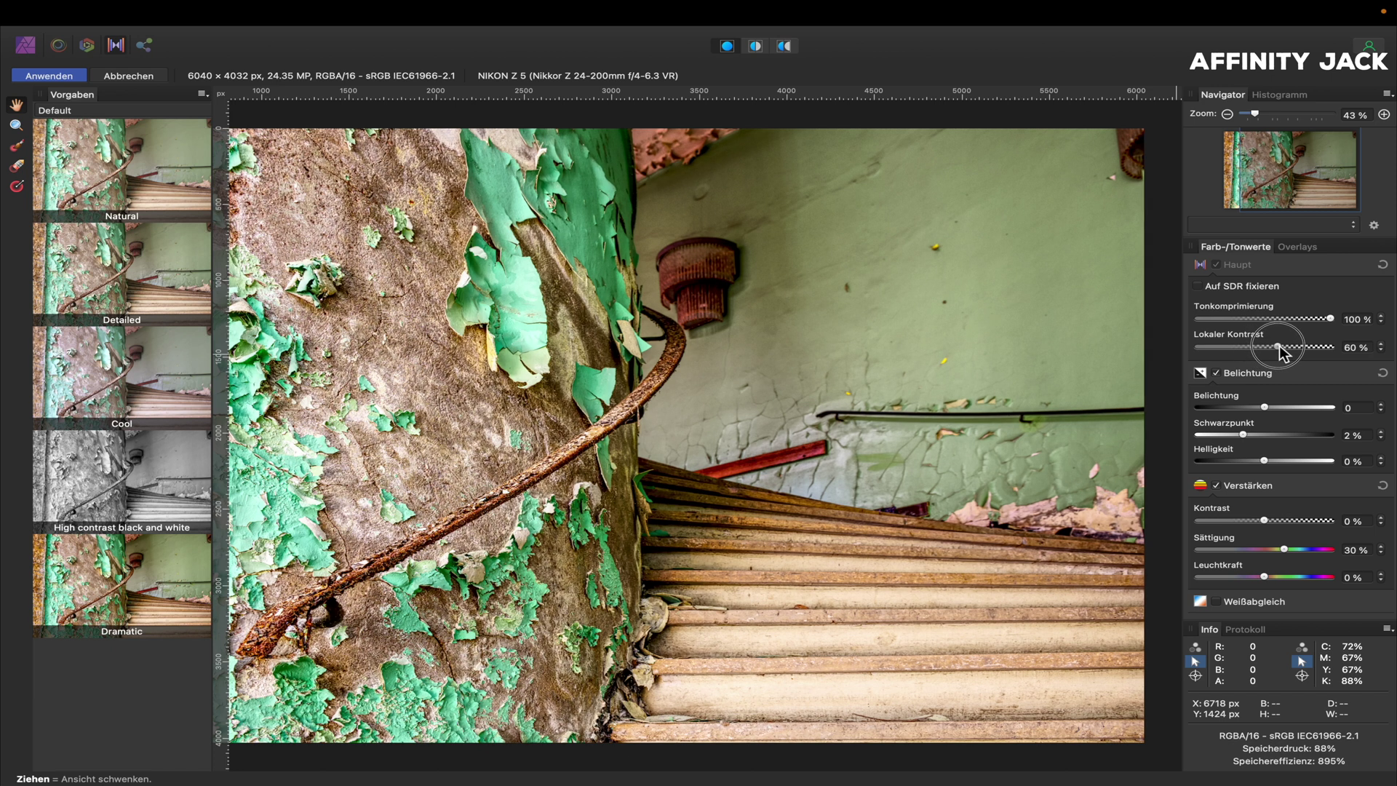
left_click_drag(1279, 346, 1278, 347)
left_click_drag(1286, 550, 1253, 550)
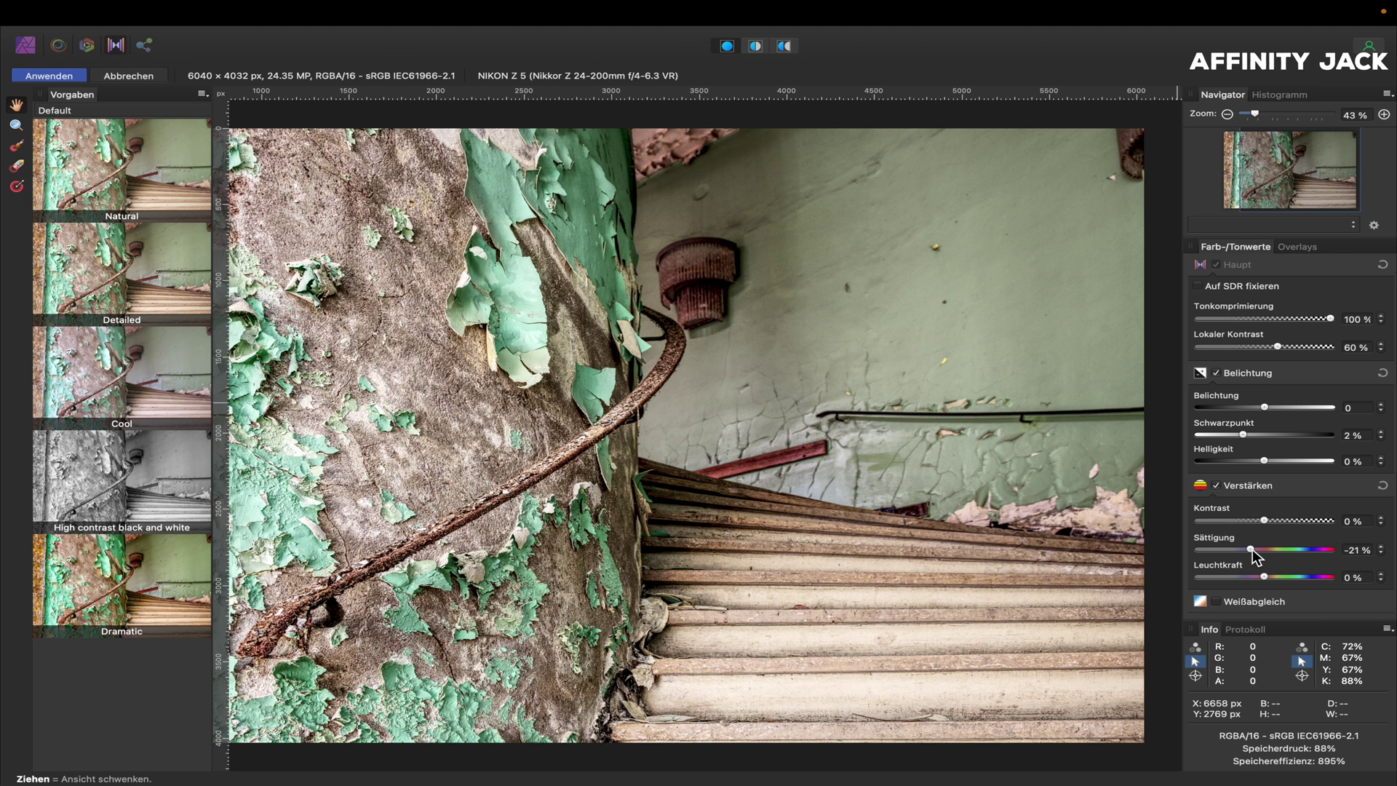
- Set the detail enhancement radius to 58%
scroll(1253, 555, "down", 3)
scroll(1253, 553, "down", 2)
scroll(1253, 553, "down", 2)
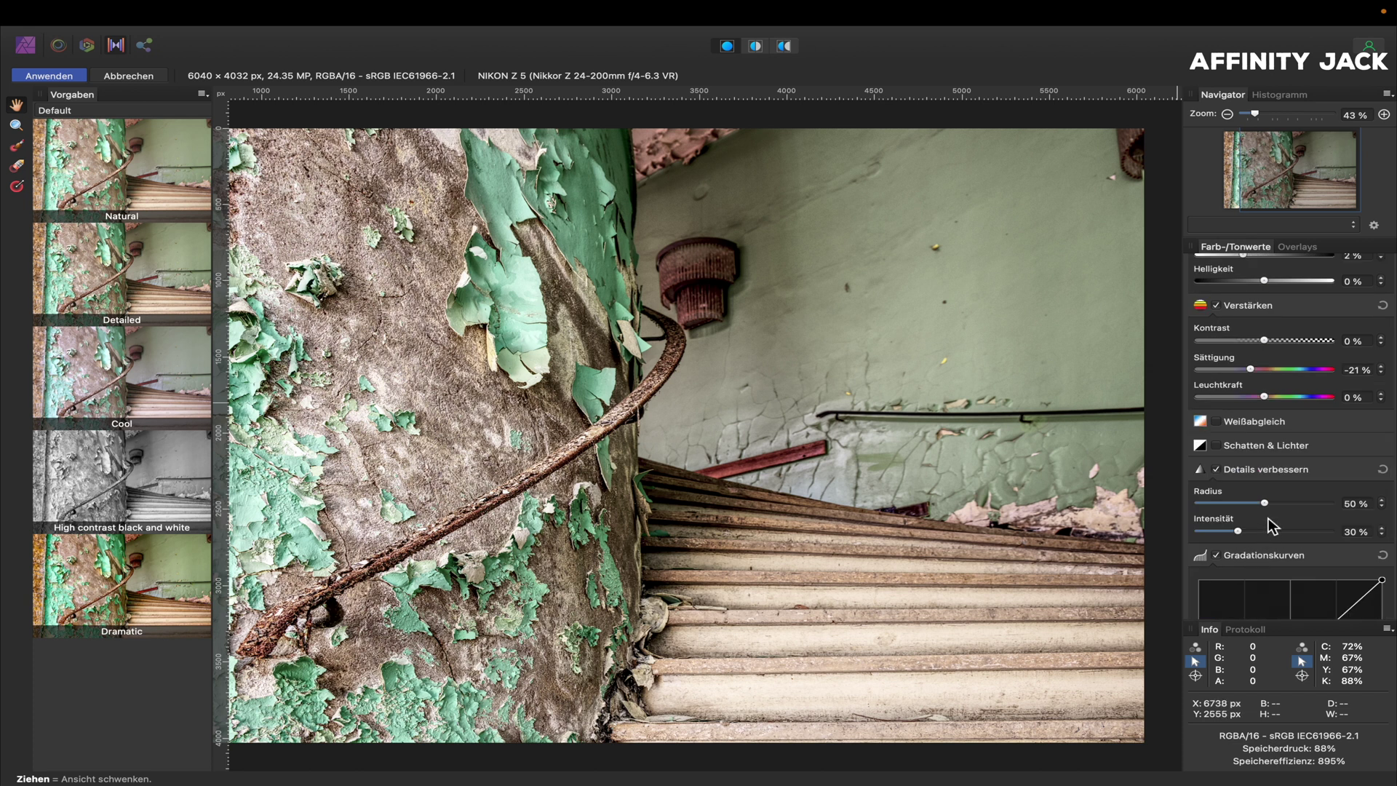
left_click_drag(1265, 503, 1271, 504)
left_click_drag(1272, 503, 1276, 503)
- Add tone-curve points, pull the lower curve down to darken shadows, and apply the tone mapping
scroll(1275, 502, "down", 1)
scroll(1275, 502, "down", 2)
scroll(1275, 502, "down", 1)
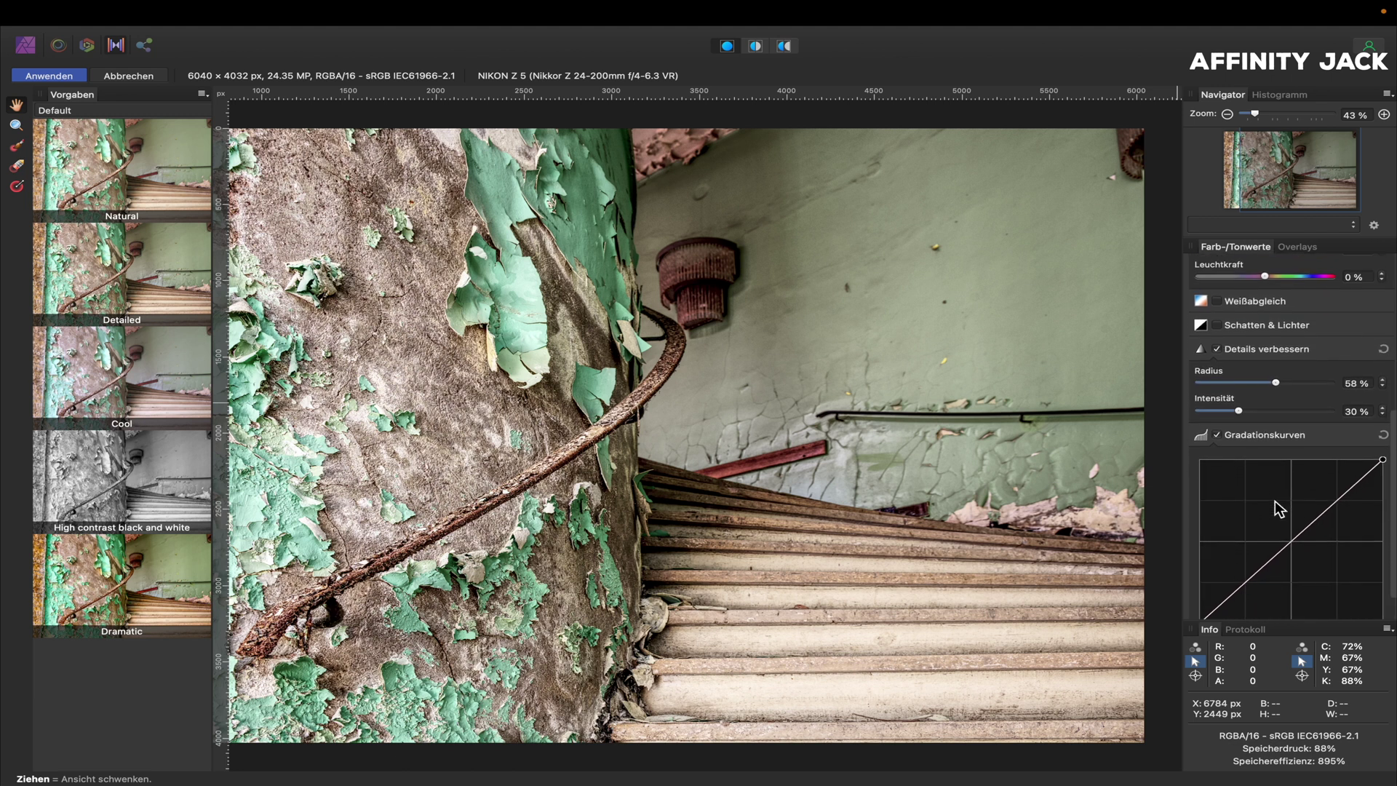
scroll(1275, 502, "down", 1)
scroll(1275, 508, "down", 1)
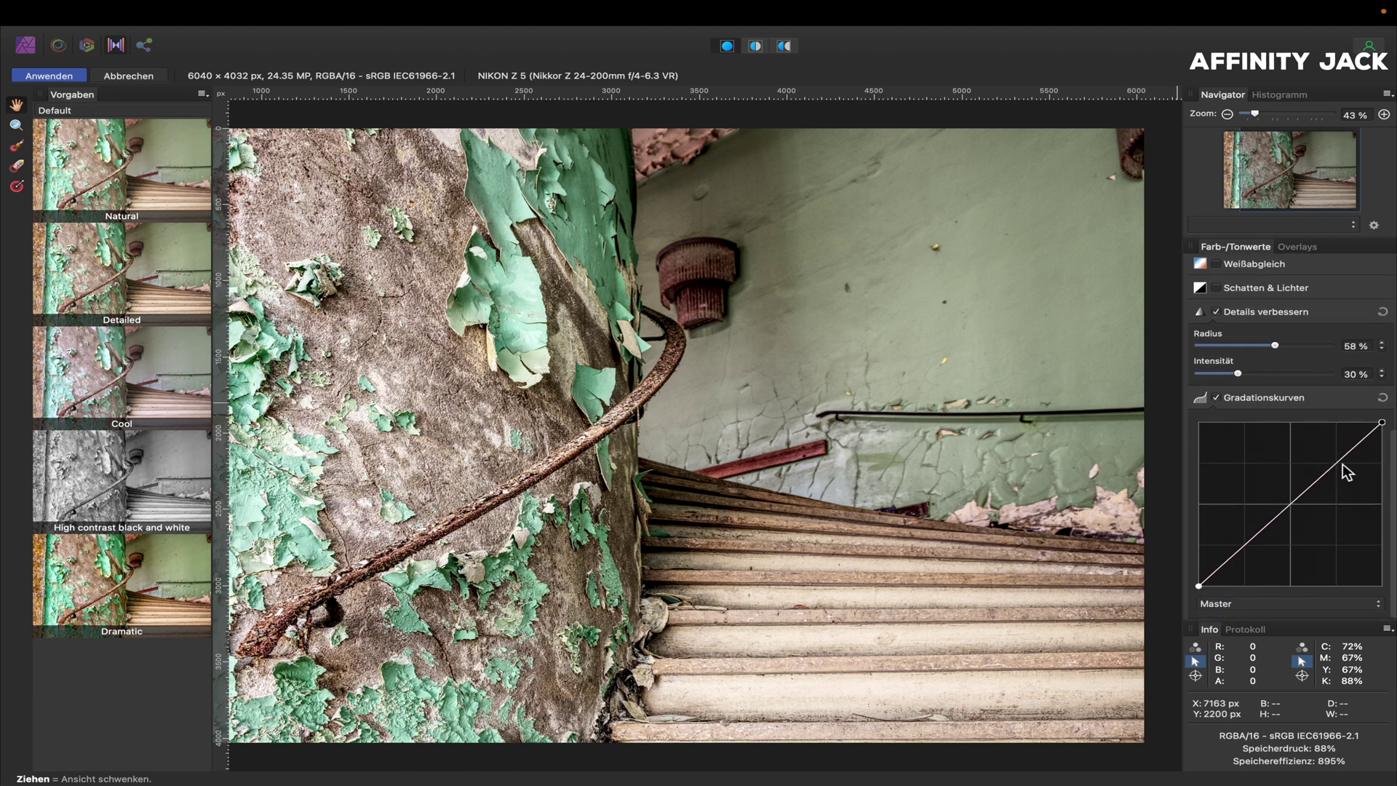
left_click(1339, 462)
left_click(1291, 502)
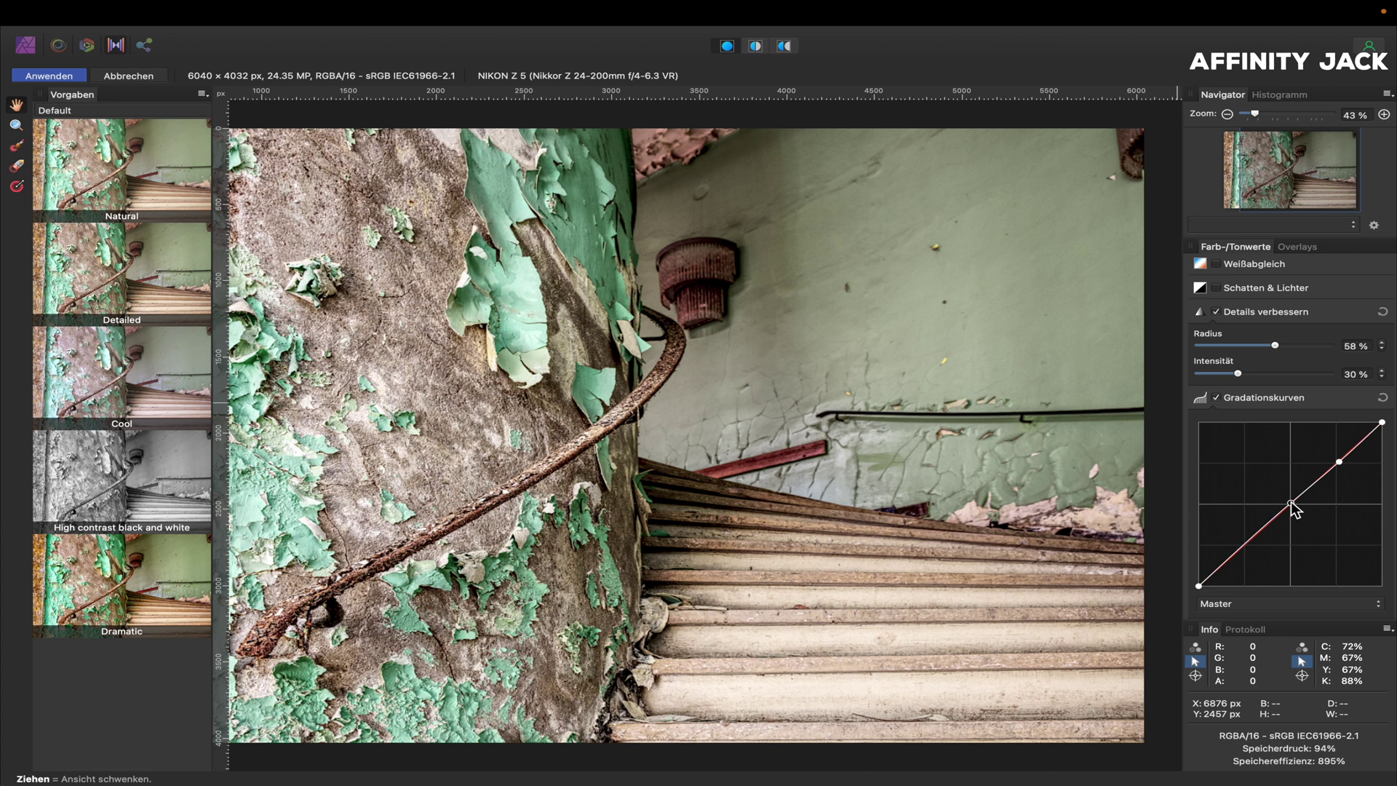
left_click(1245, 545)
left_click_drag(1295, 504, 1245, 561)
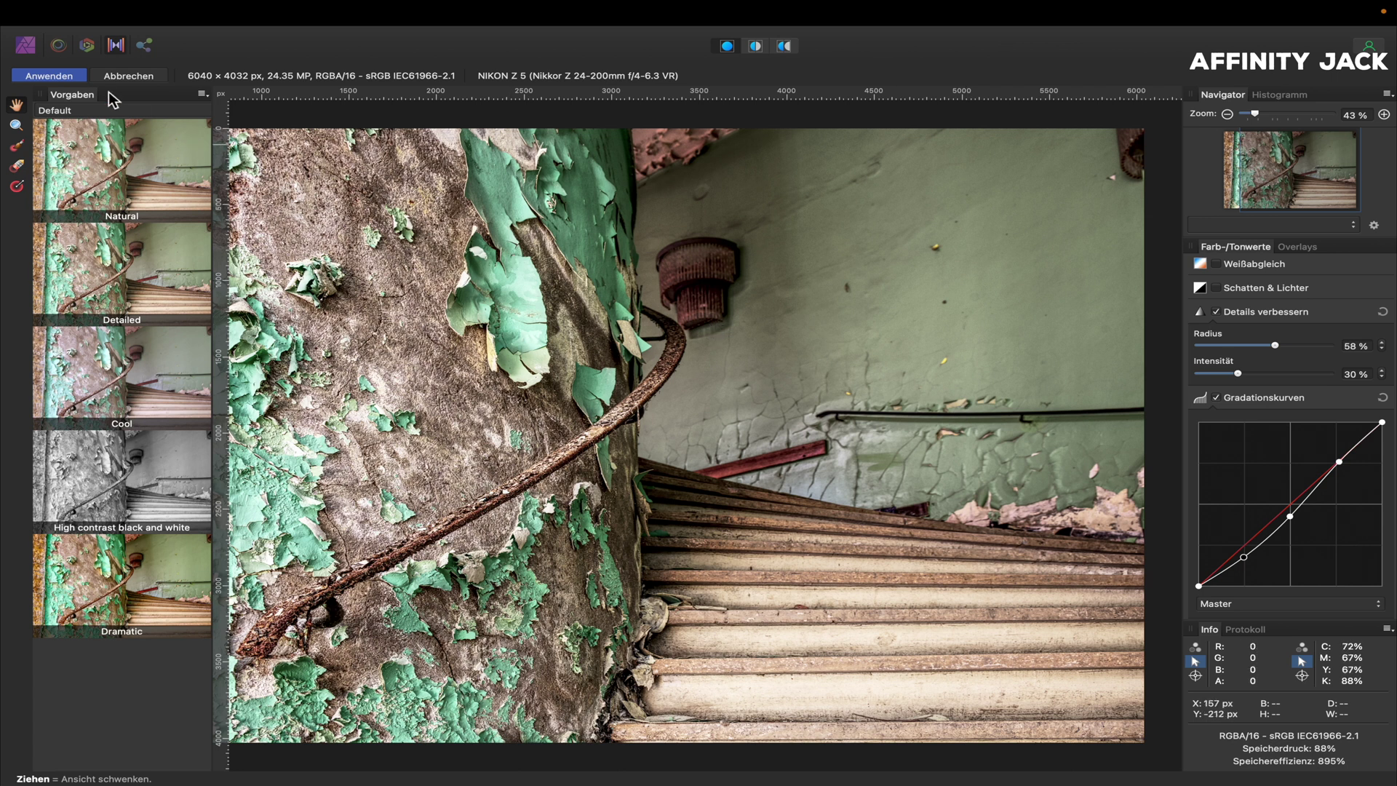
left_click(72, 77)
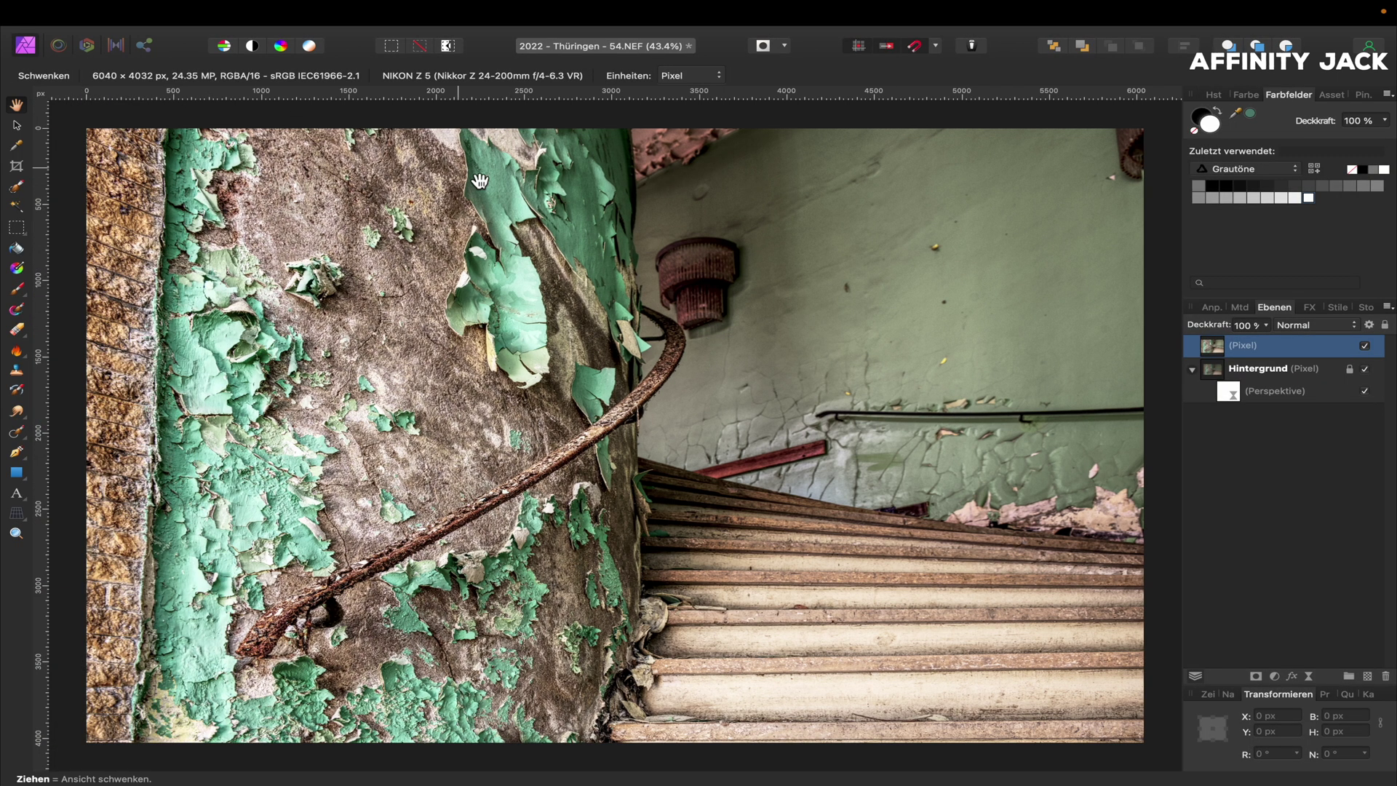
- Toggle the tone-mapped pixel layer's visibility repeatedly for a before/after comparison, ending visible
left_click(1365, 346)
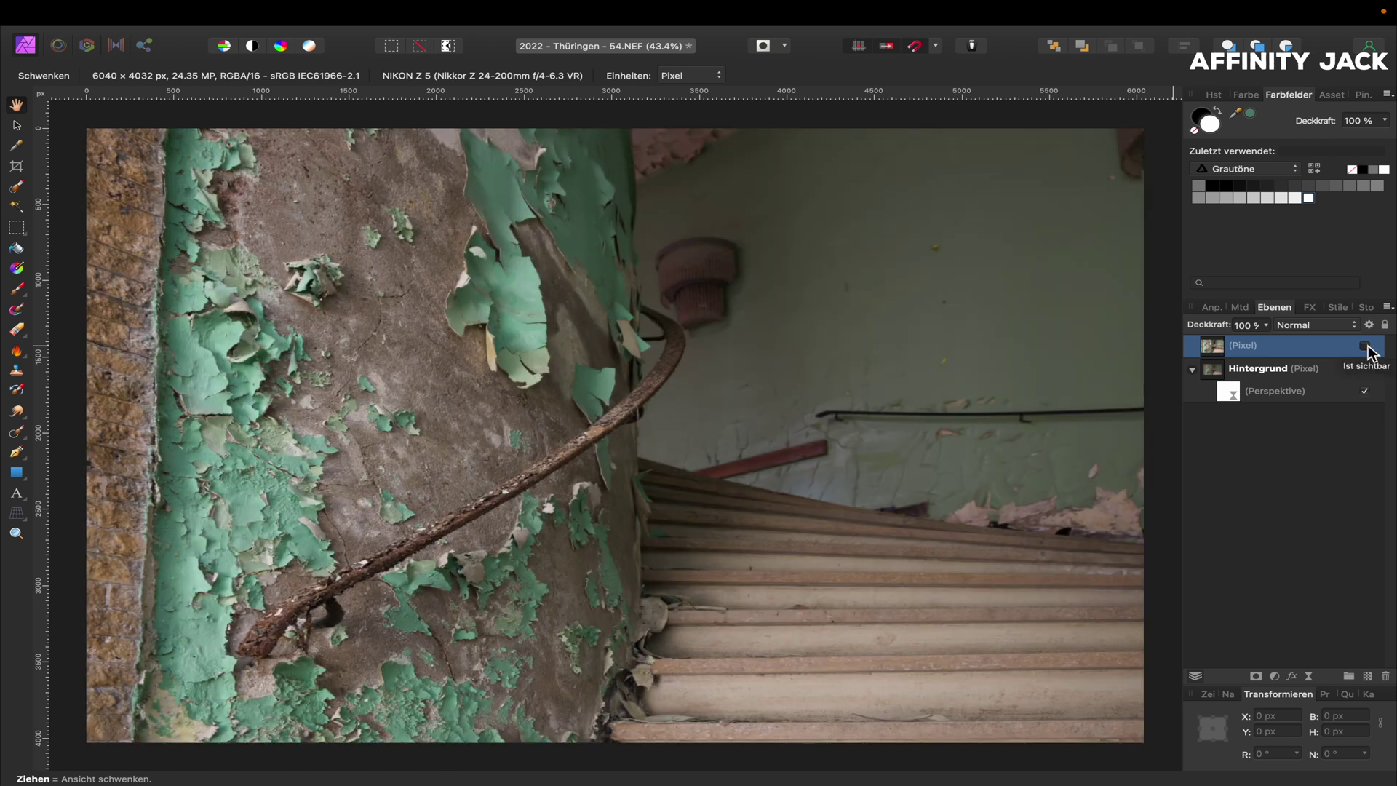
left_click(1365, 346)
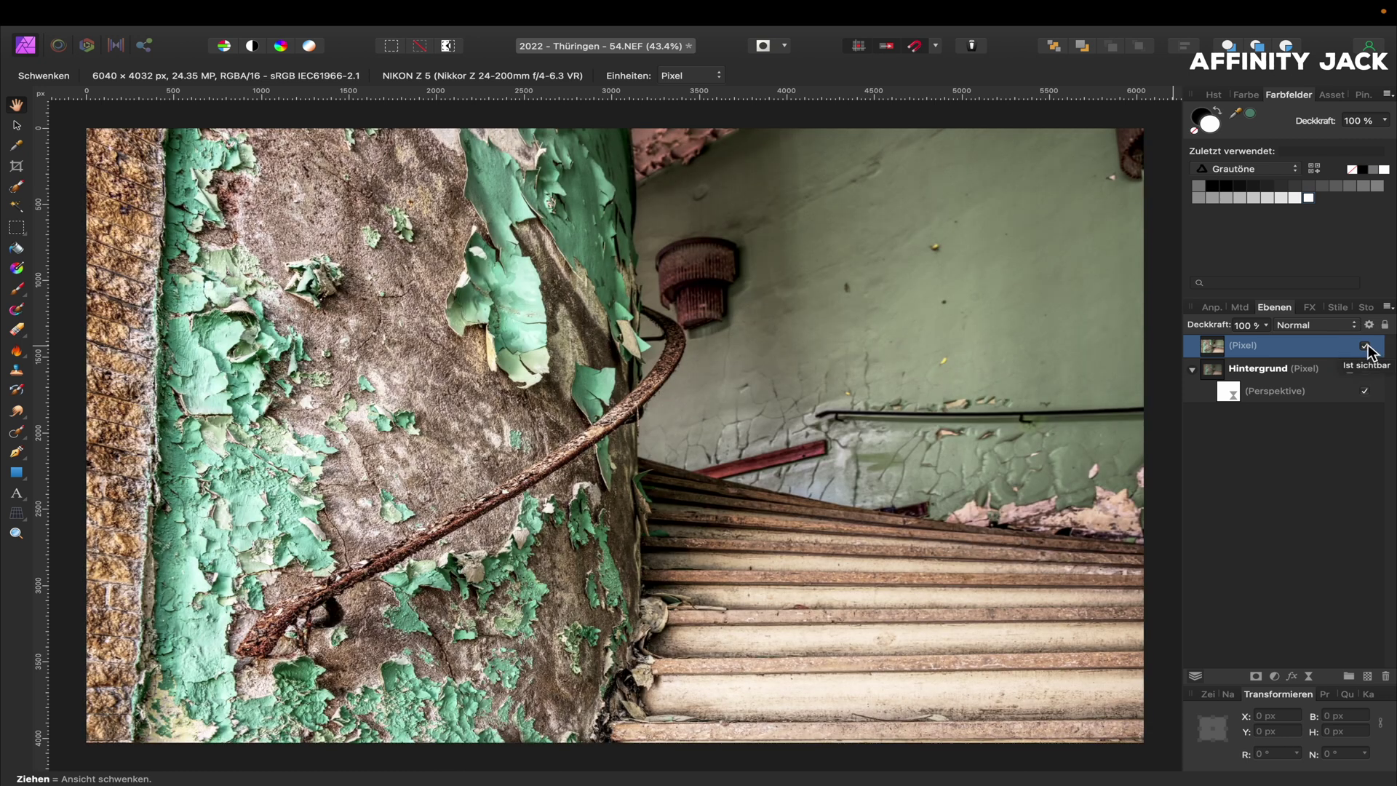
left_click(1365, 347)
left_click(1365, 346)
left_click(1365, 346)
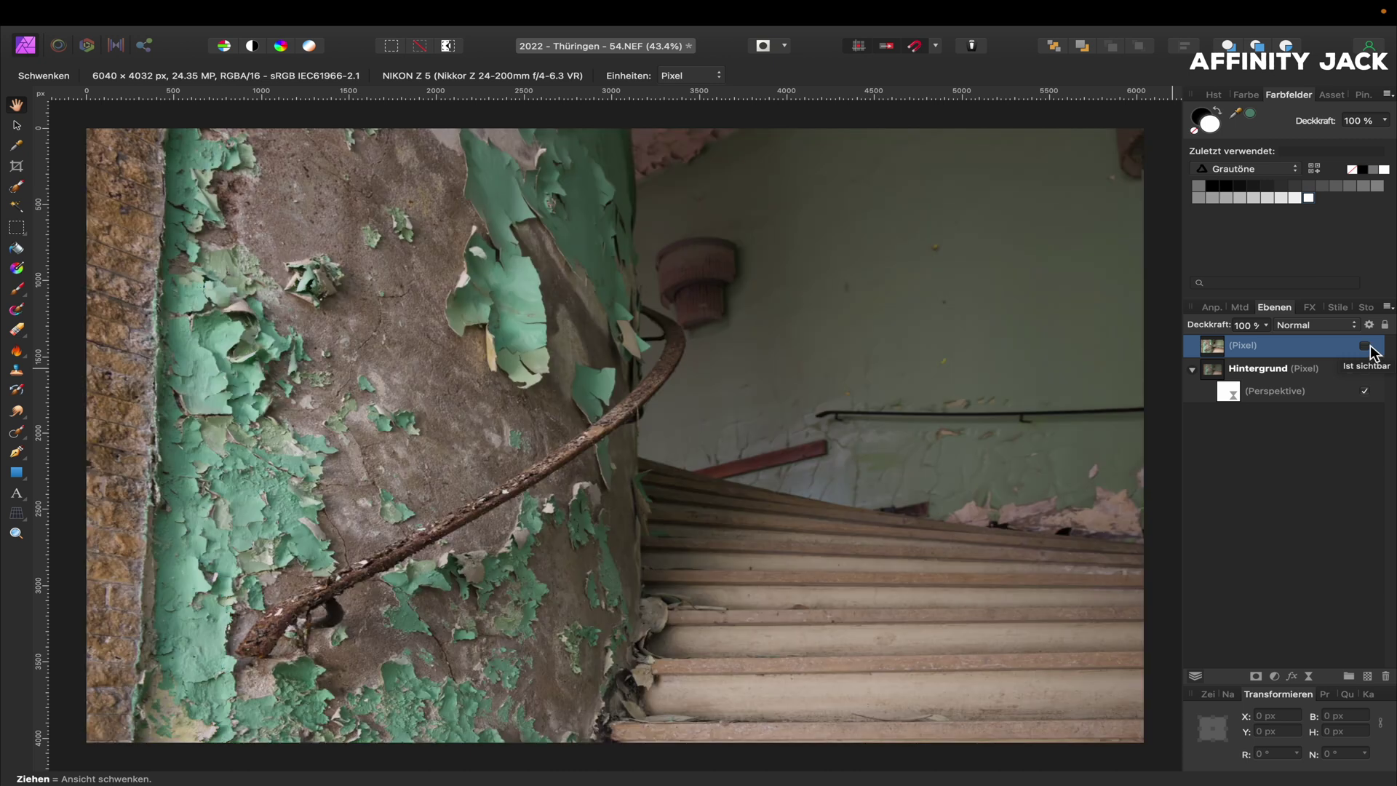
left_click(1367, 346)
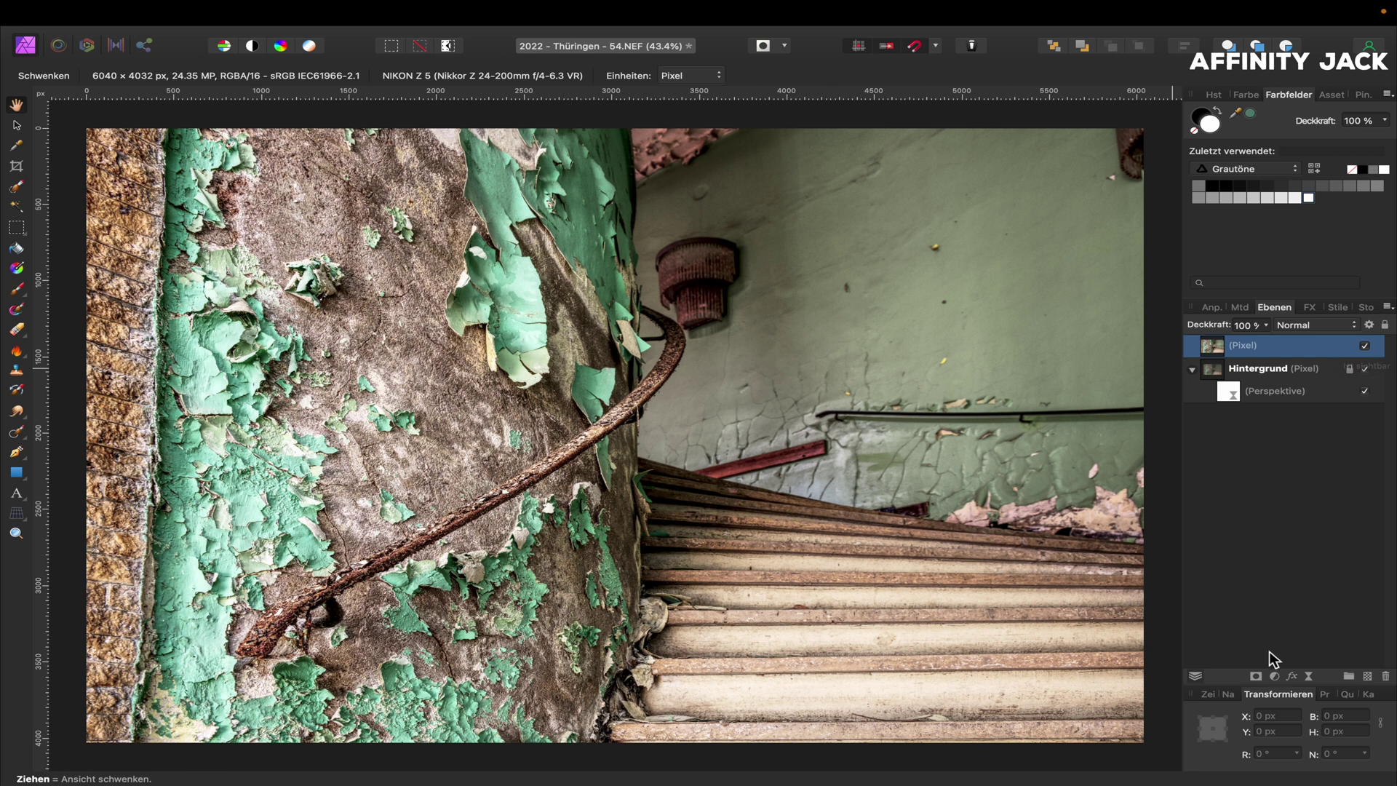
- Add a mask to the tone-mapped layer and paint along the handrail with a ~154 px brush at 30% opacity
left_click(1259, 676)
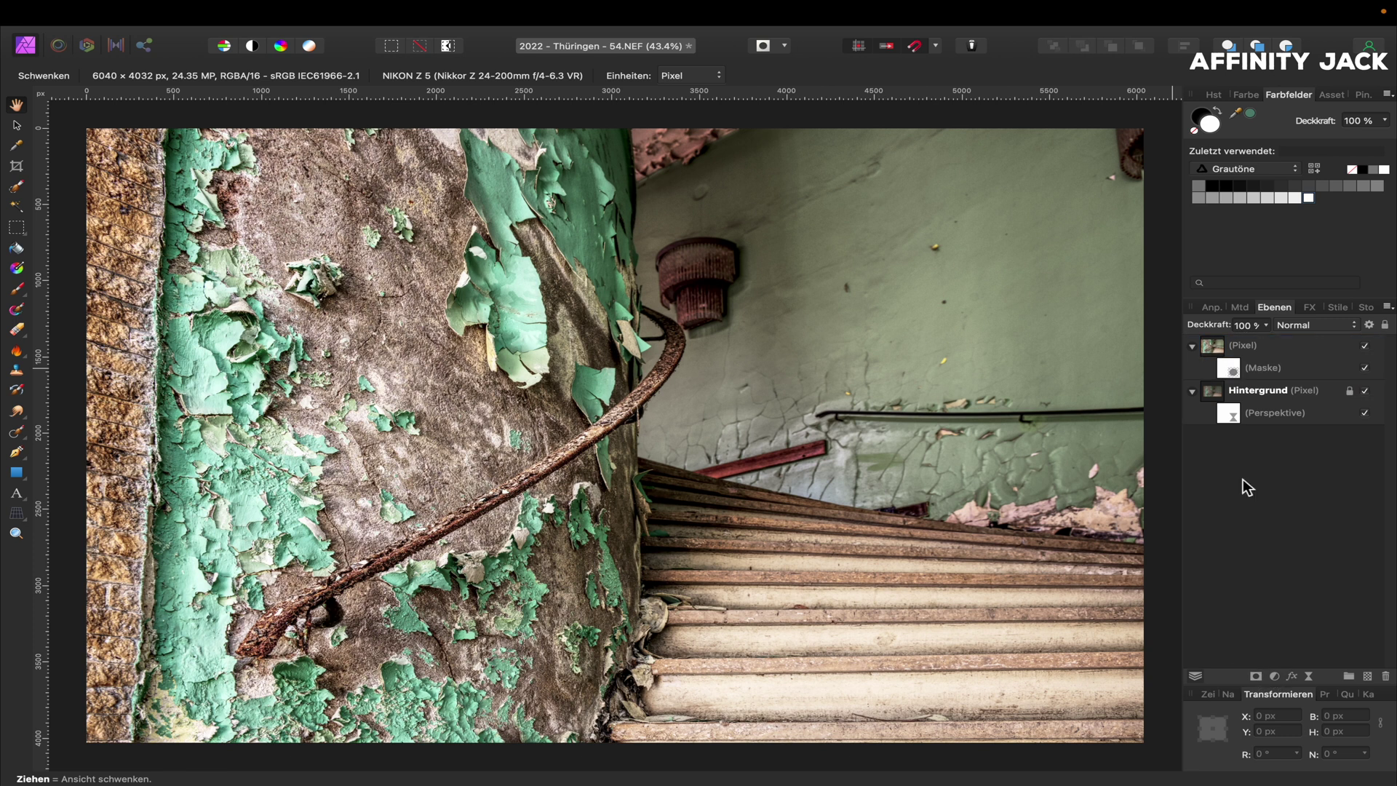
left_click(1235, 369)
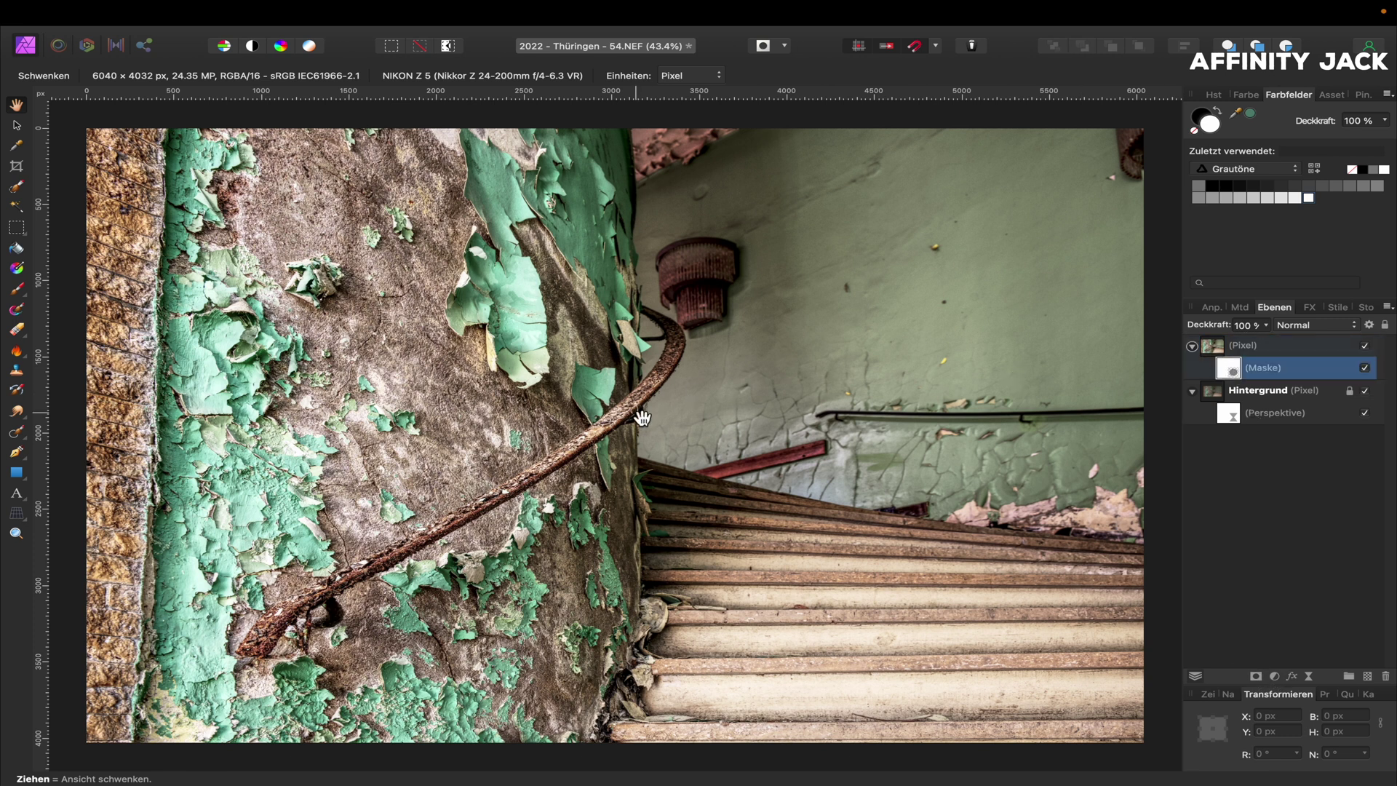
key("b")
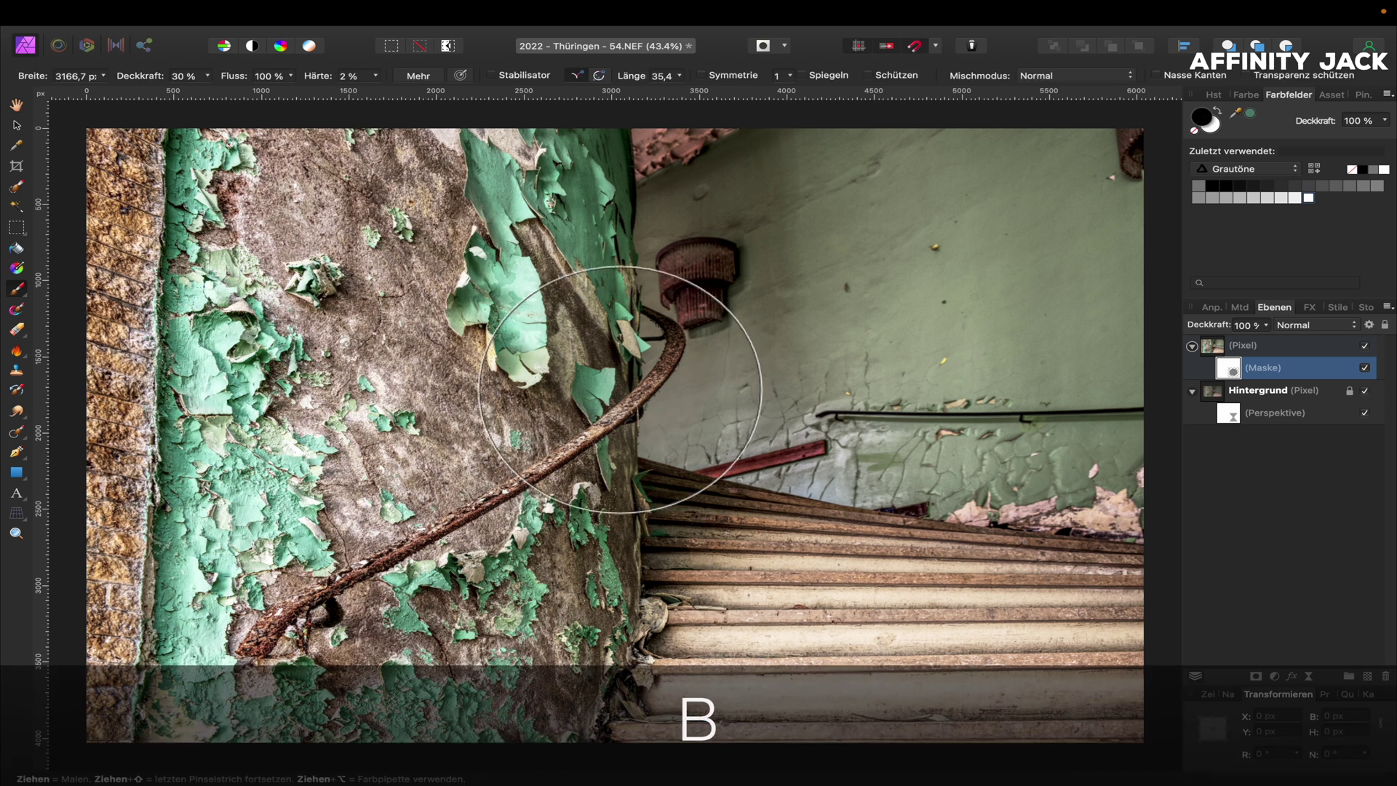
left_click_drag(553, 342, 552, 343)
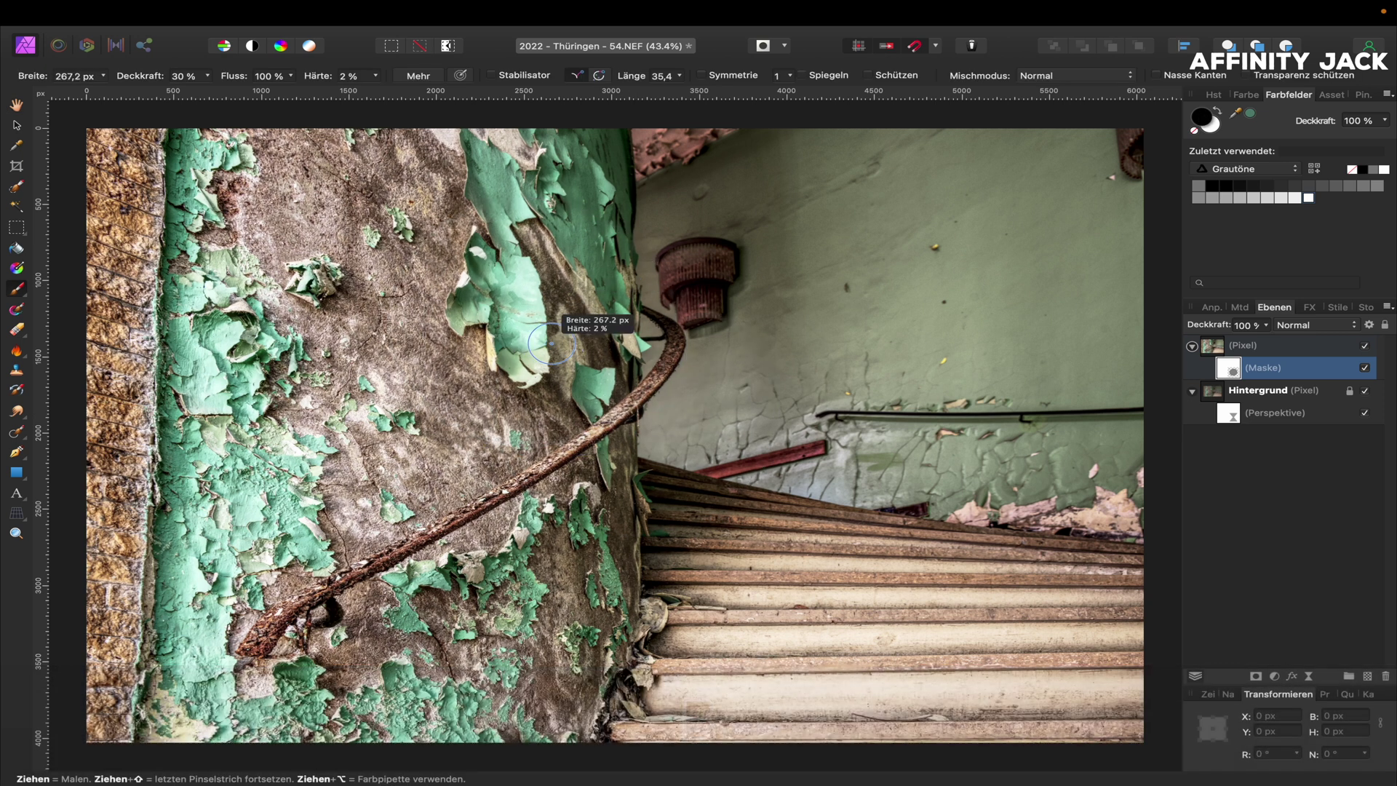
left_click_drag(551, 343, 544, 346)
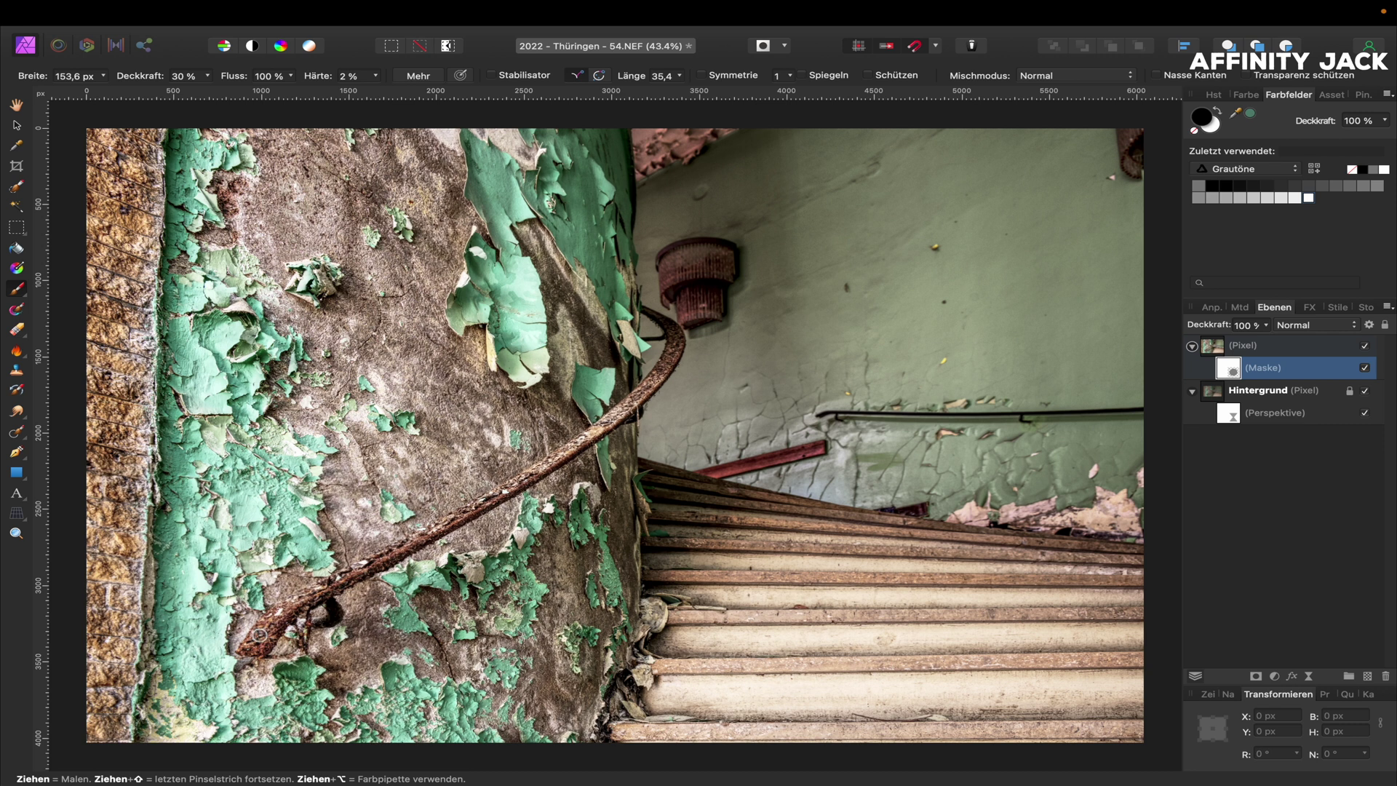
mouse_move(261, 639)
left_mouse_down()
mouse_move(588, 439)
mouse_move(676, 340)
mouse_move(493, 498)
mouse_move(254, 644)
mouse_move(541, 470)
left_mouse_up()
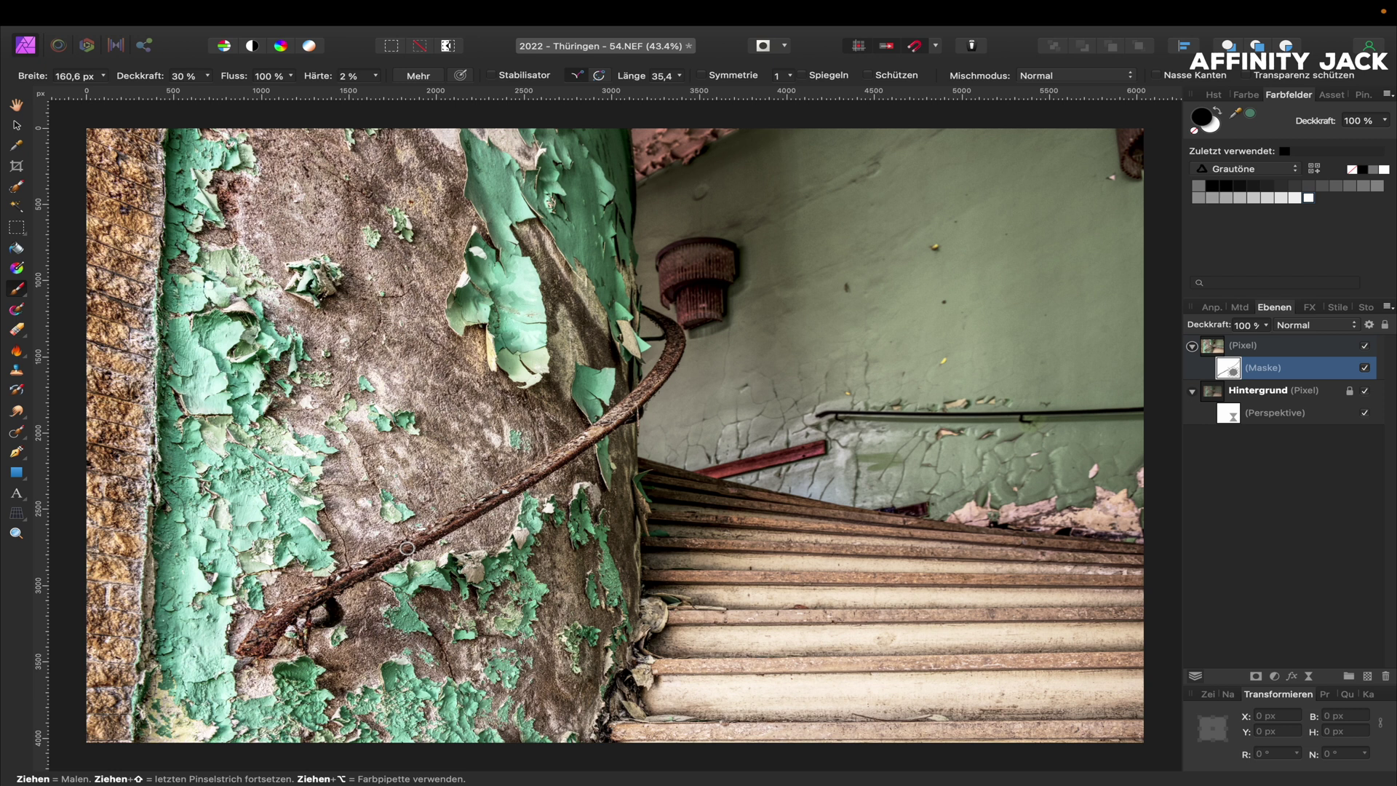
left_click(1219, 350)
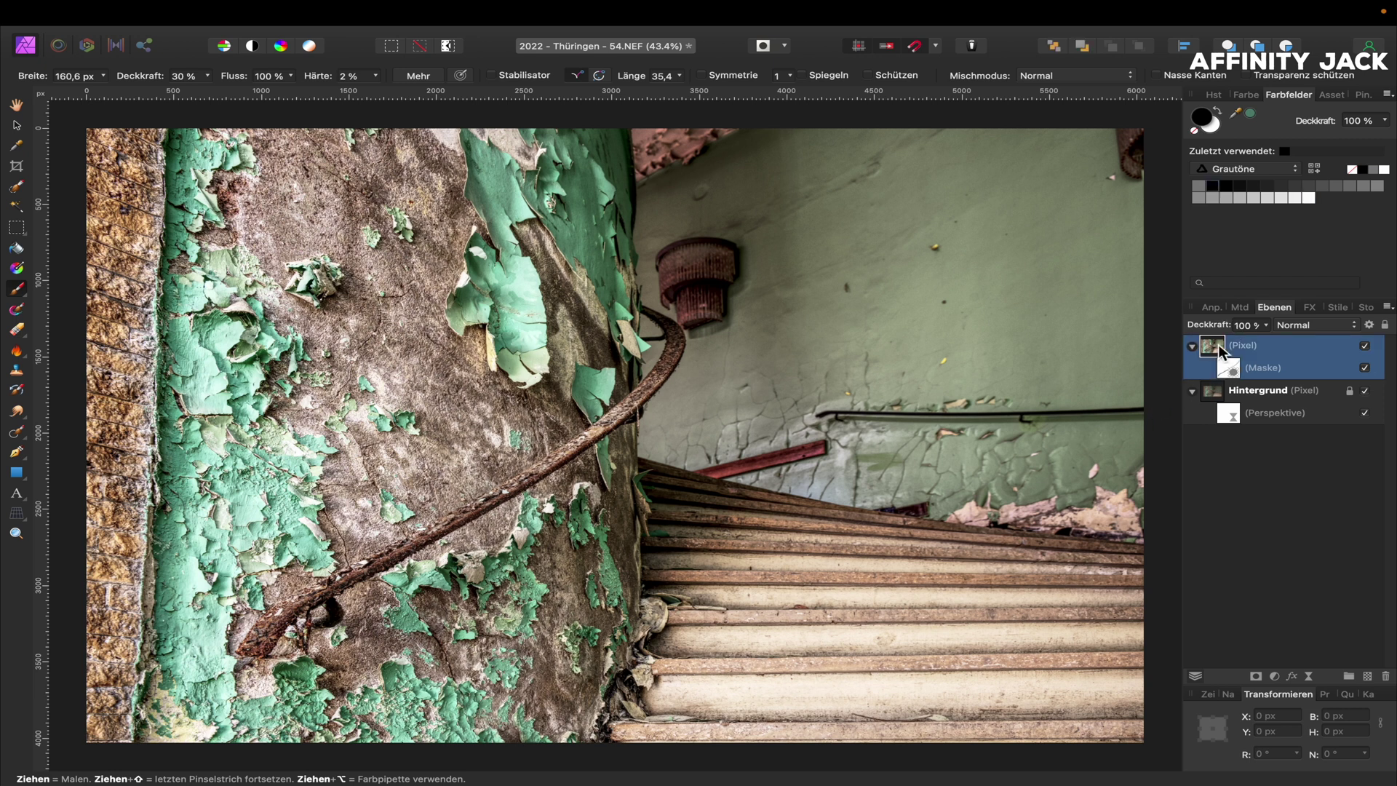
- Add an HSL adjustment on the red range with saturation lowered by 11%
left_click(1274, 676)
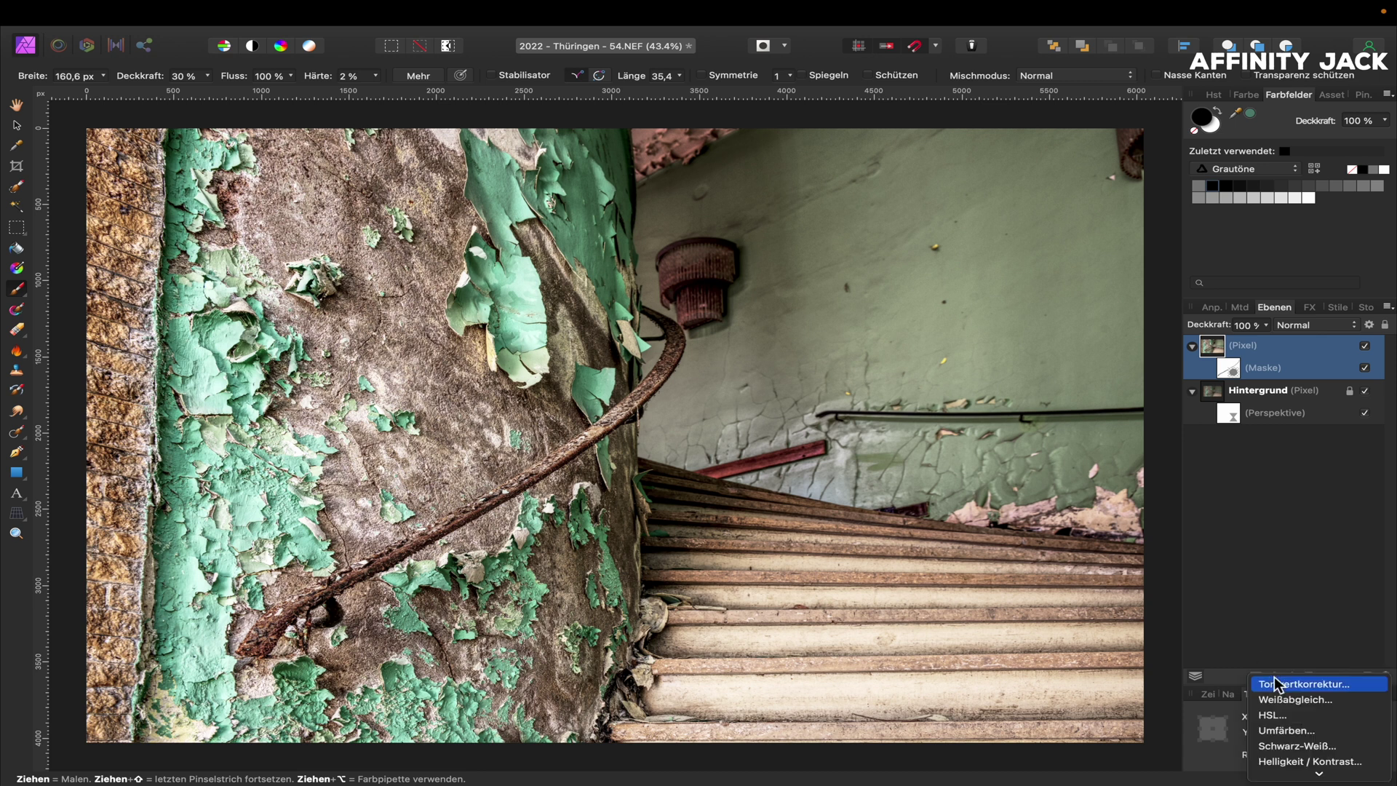
left_click(1275, 716)
left_click(1132, 535)
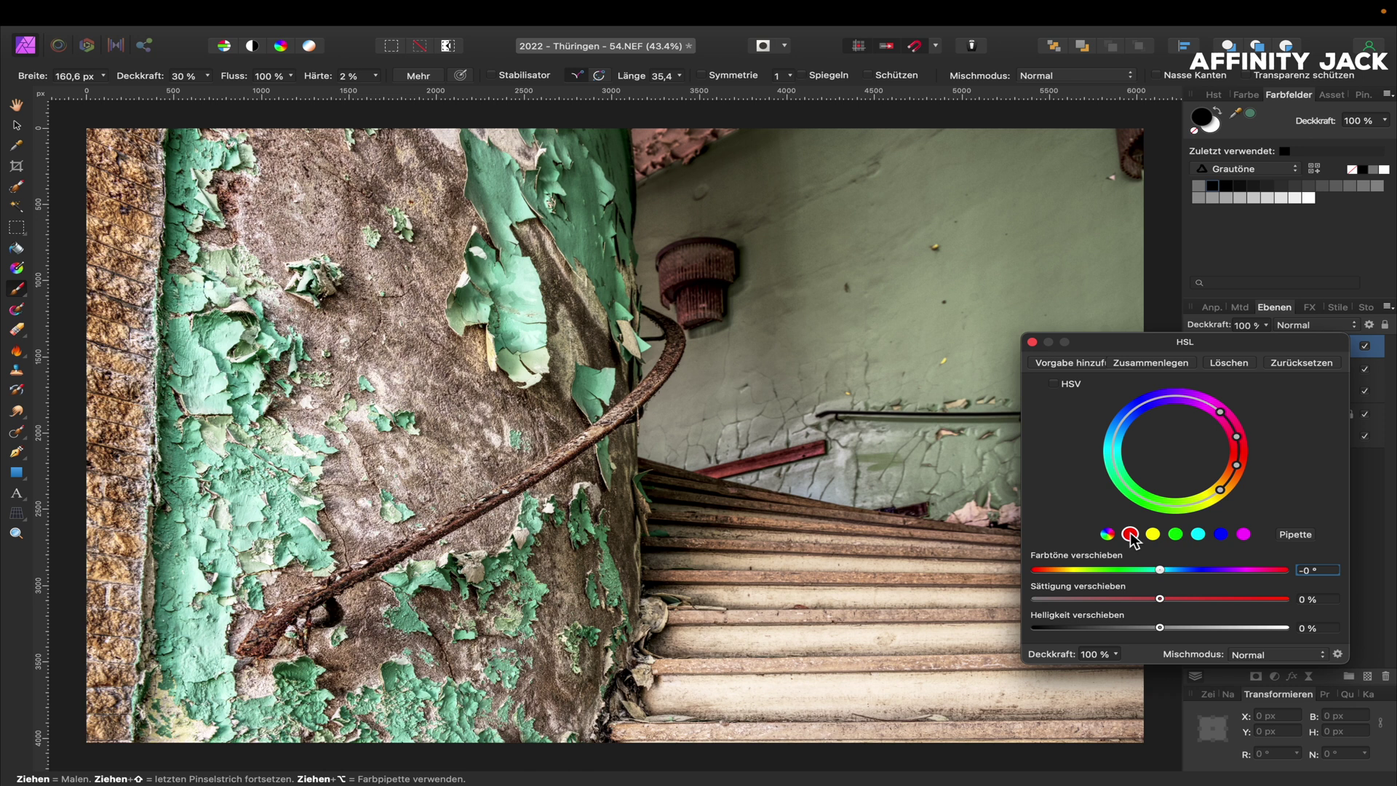
left_click_drag(1160, 599, 1123, 599)
left_click(1033, 342)
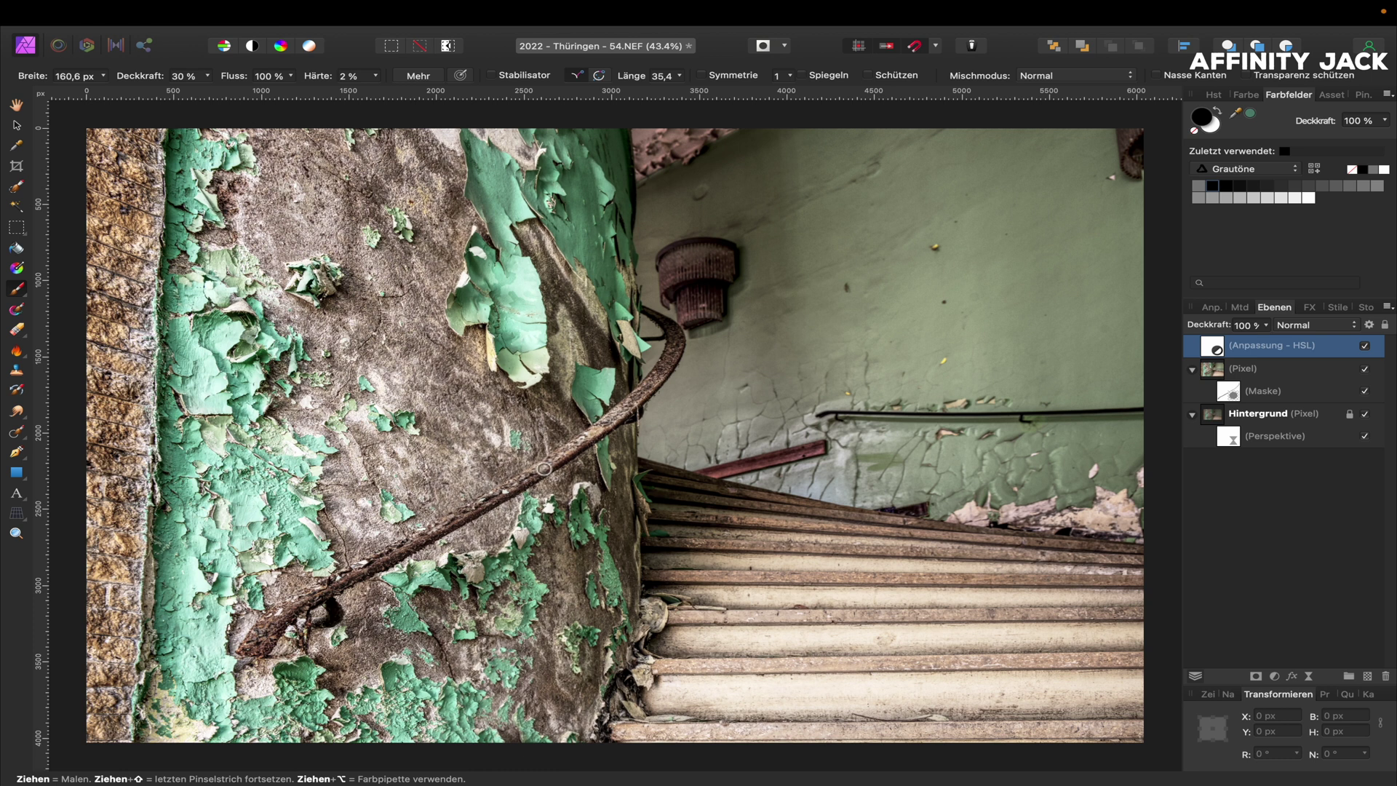
- Paint the HSL adjustment off the handrail at 50% brush opacity, then toggle it to check
left_click_drag(540, 472, 258, 637)
key("5")
mouse_move(266, 638)
left_mouse_down()
mouse_move(254, 644)
mouse_move(527, 485)
mouse_move(657, 386)
mouse_move(394, 558)
mouse_move(309, 591)
mouse_move(248, 646)
mouse_move(322, 601)
left_mouse_up()
key("]")
left_click(1365, 346)
left_click(1365, 347)
- Add a second HSL adjustment sampling the green paint, set saturation to 19%, and compare
left_click(1278, 680)
left_click(1269, 706)
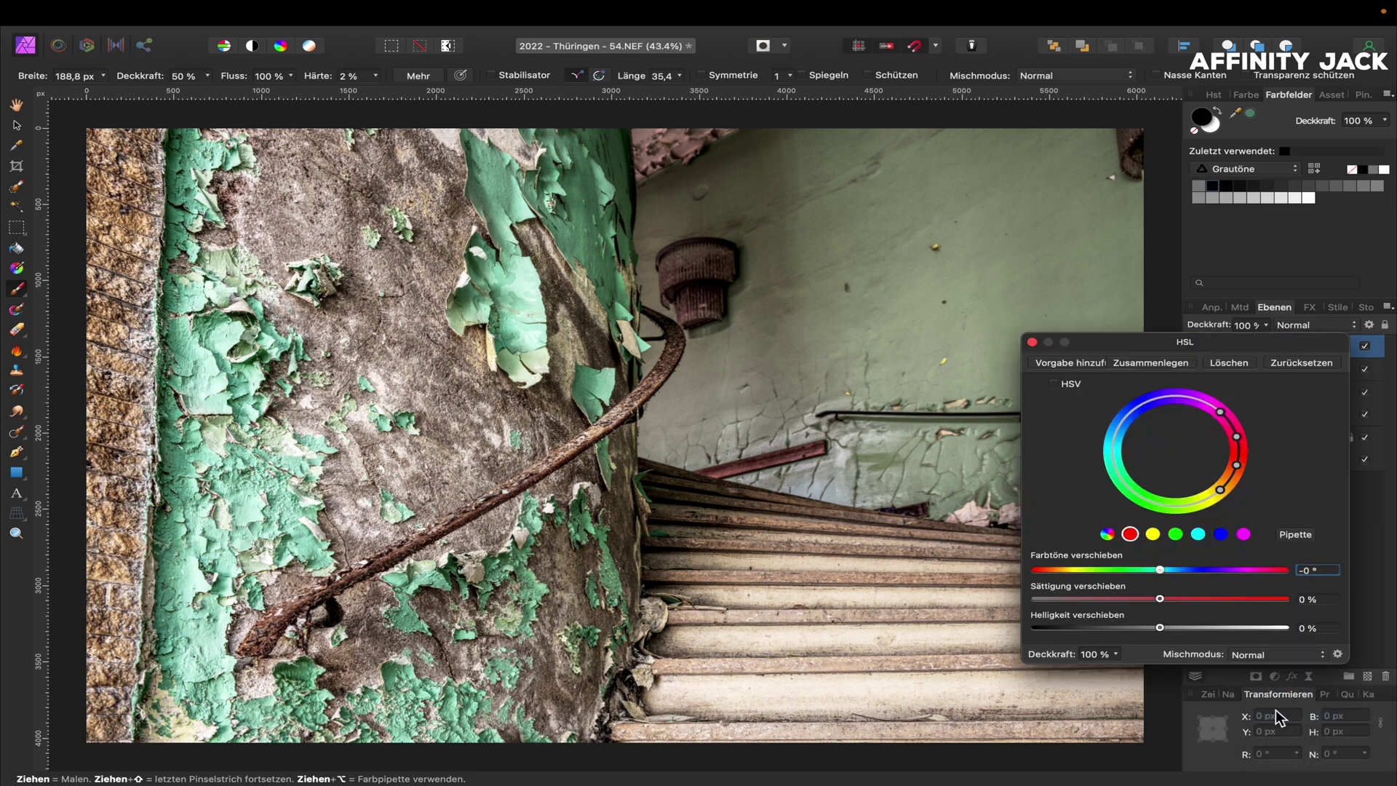
left_click(1304, 538)
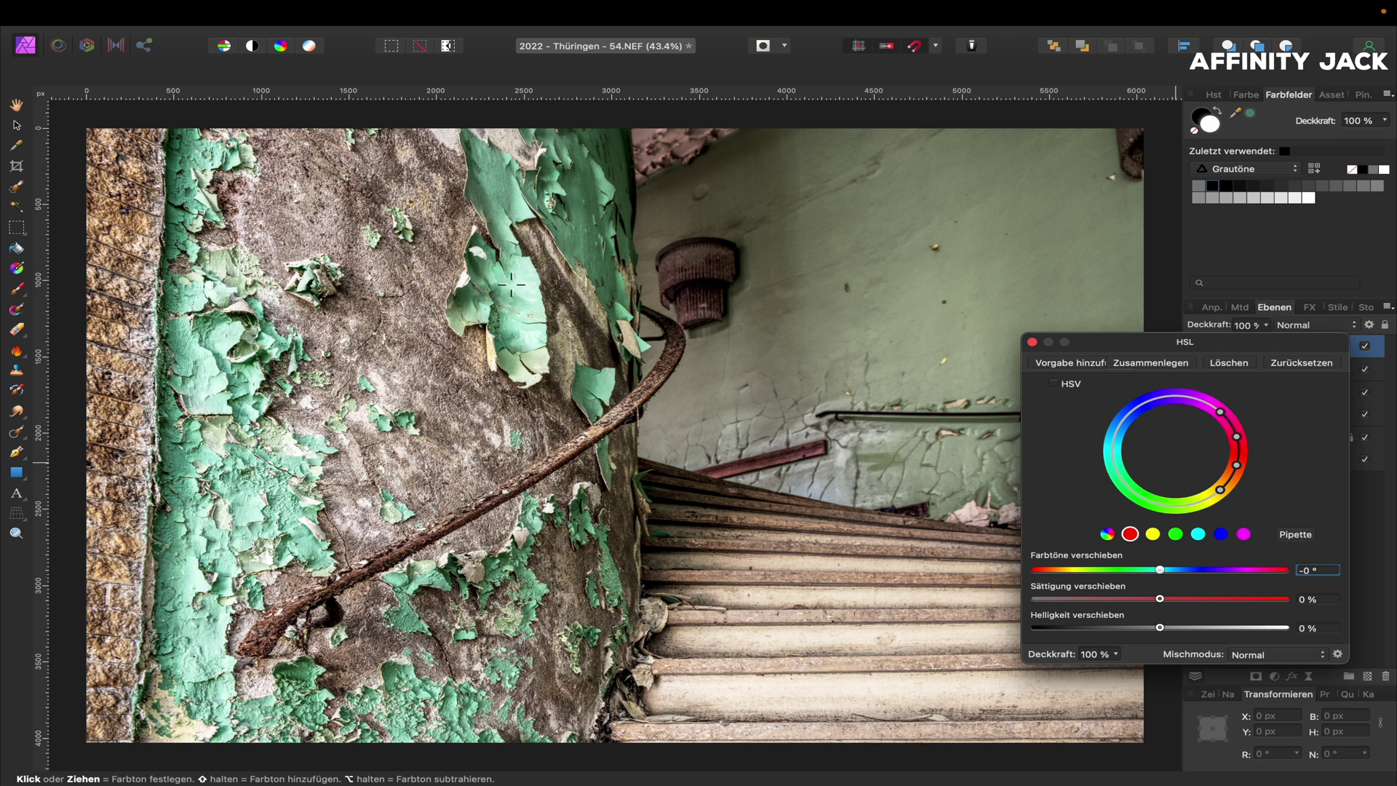
left_click(504, 278)
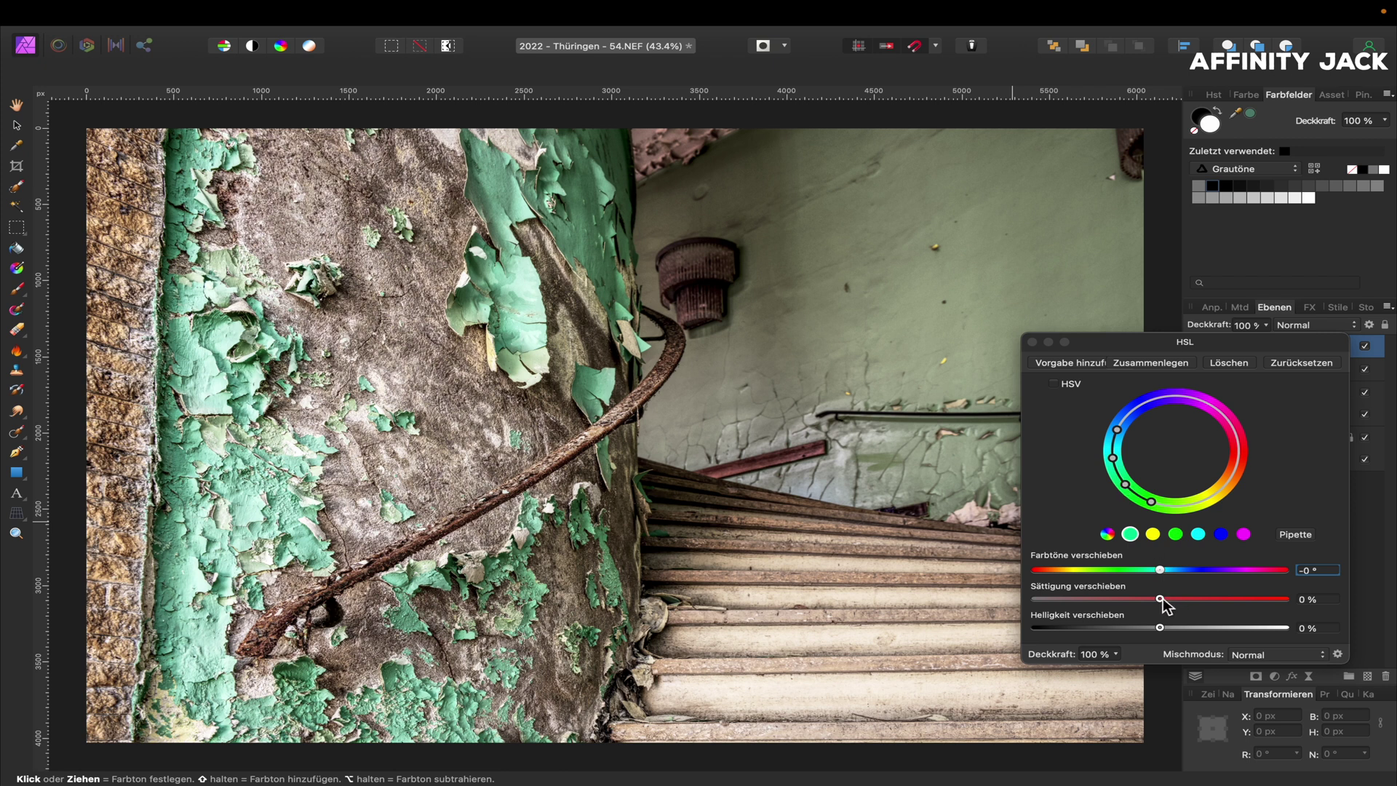
mouse_move(1161, 599)
left_mouse_down()
mouse_move(1256, 598)
mouse_move(1193, 600)
left_mouse_up()
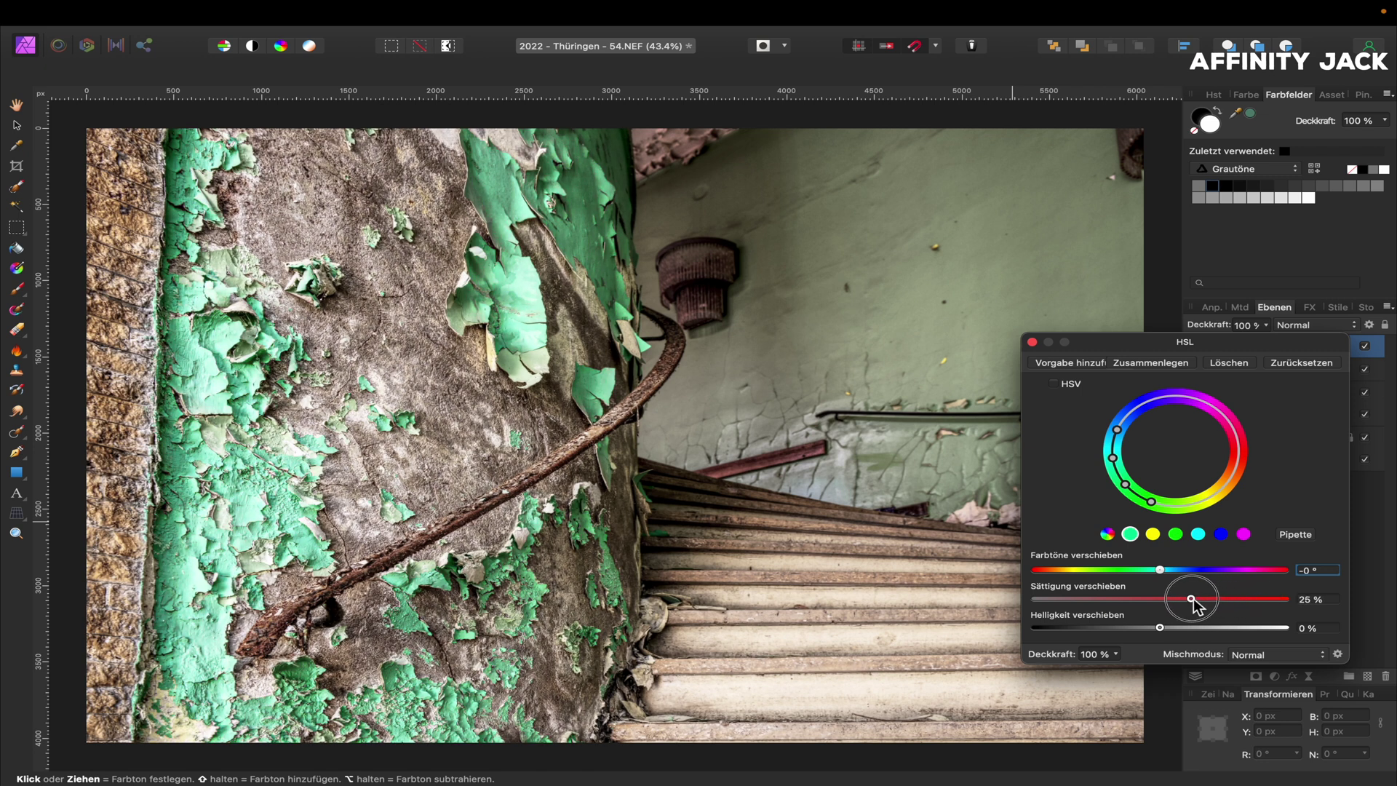
left_click_drag(1191, 600, 1184, 599)
left_click(1032, 342)
left_click(1366, 347)
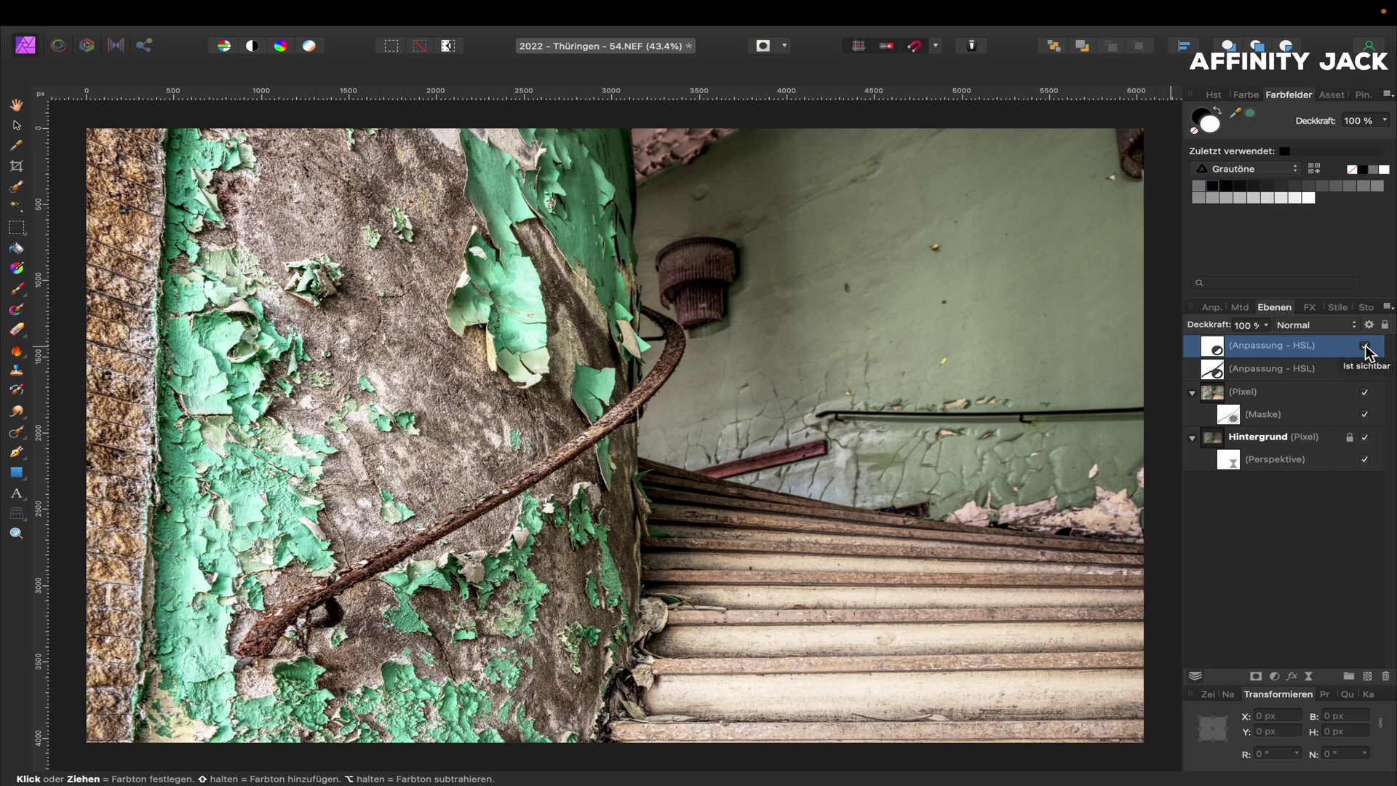
left_click(1365, 347)
- Bring up the list of adjustment types to add another adjustment
left_click(1276, 676)
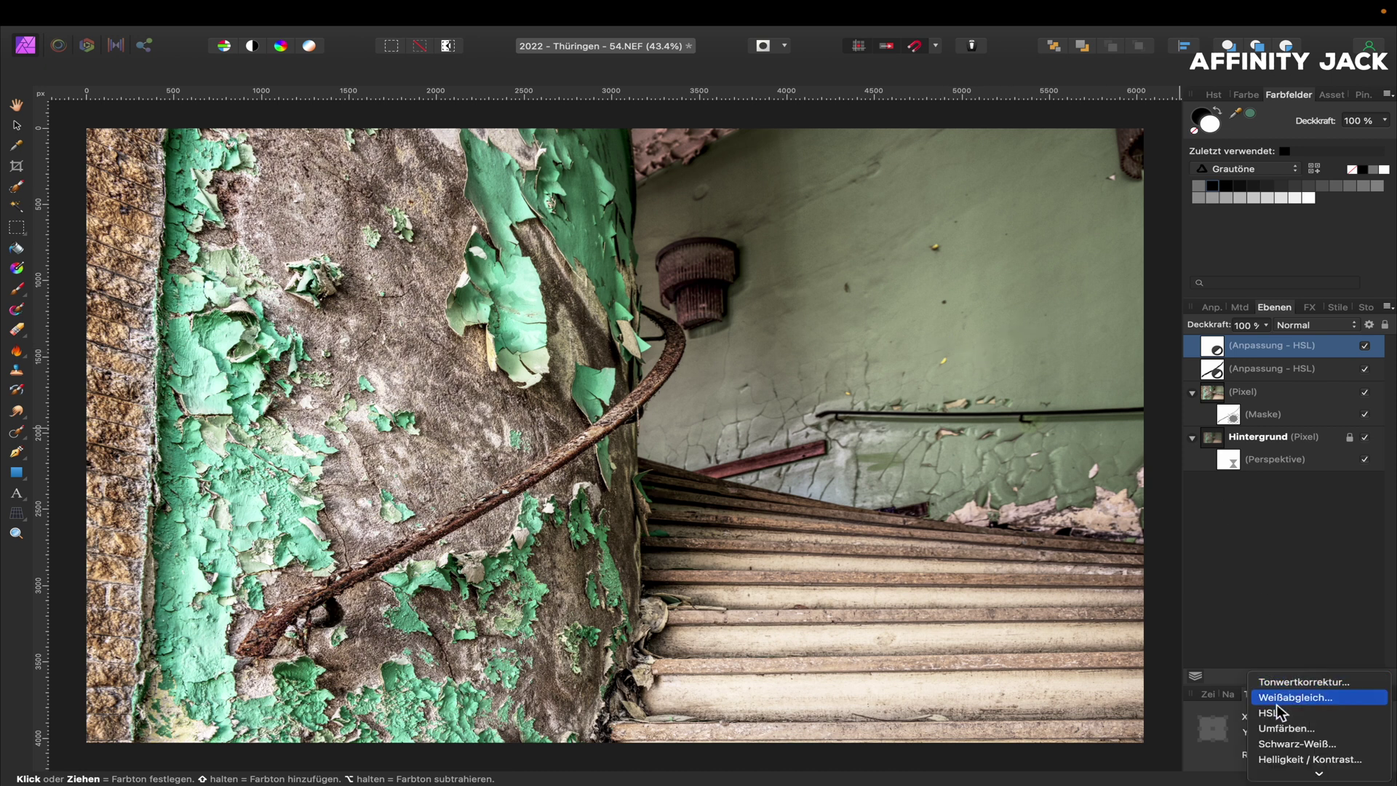
- Add an Exposure adjustment at -2.278 and invert its mask to hide the darkening
scroll(1281, 697, "down", 5)
left_click(1284, 571)
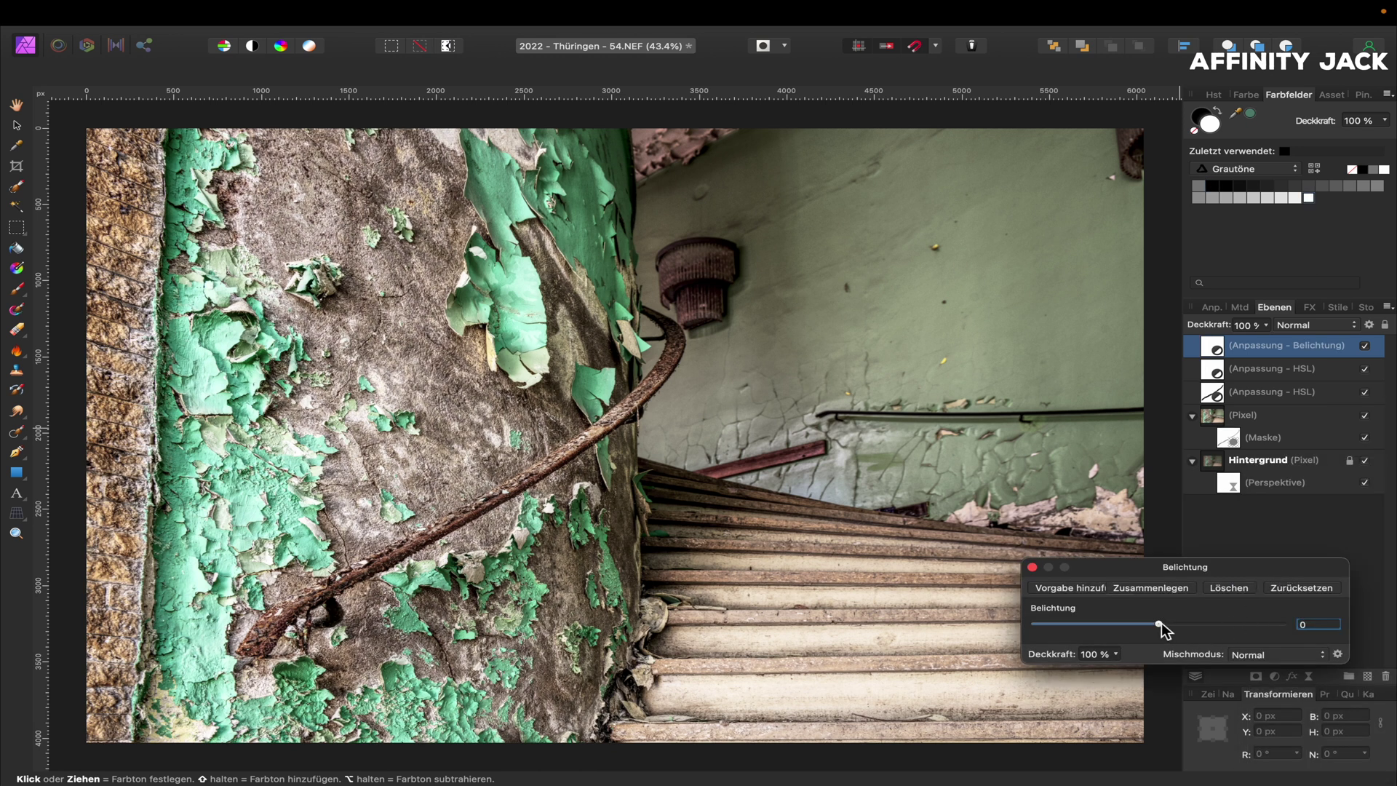
left_click_drag(1160, 625, 1154, 625)
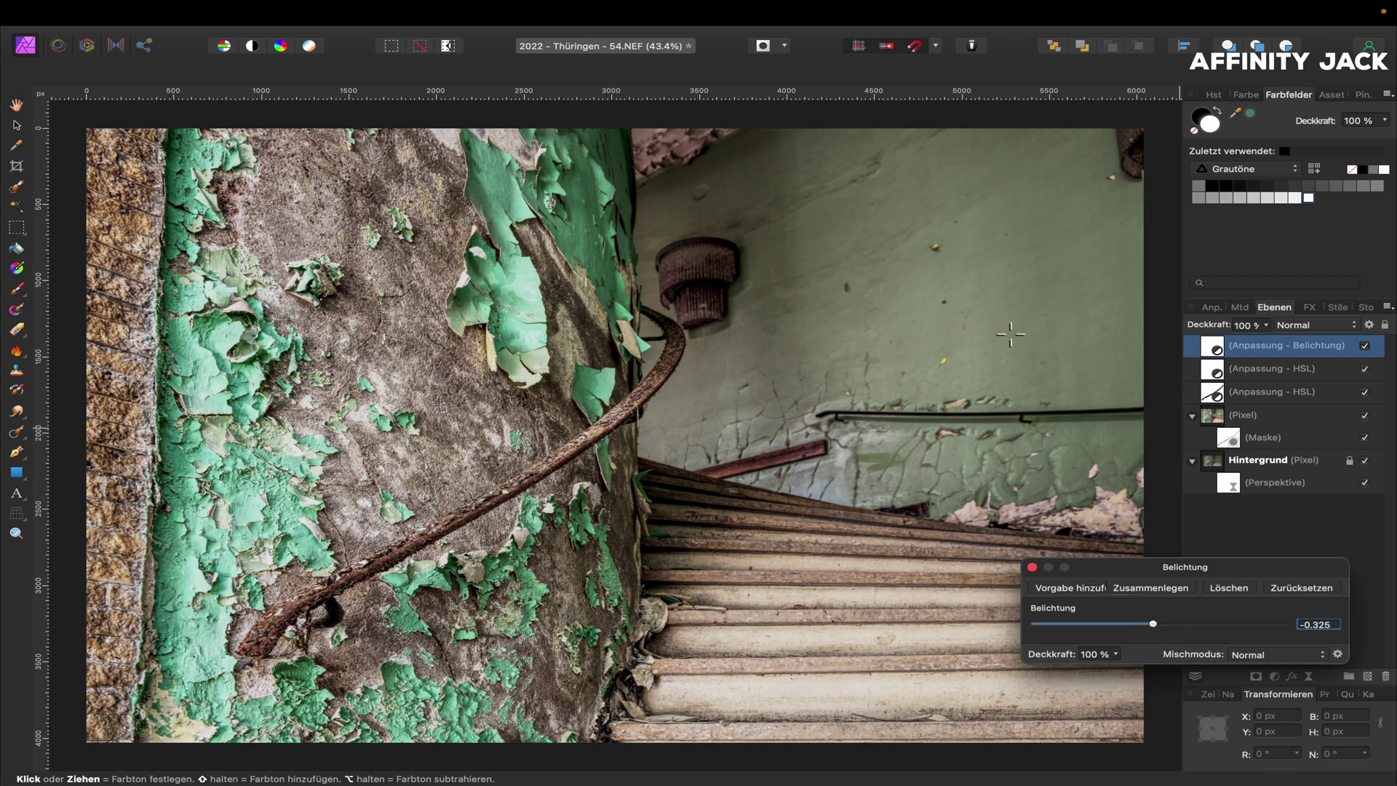
left_click_drag(1154, 625, 1125, 628)
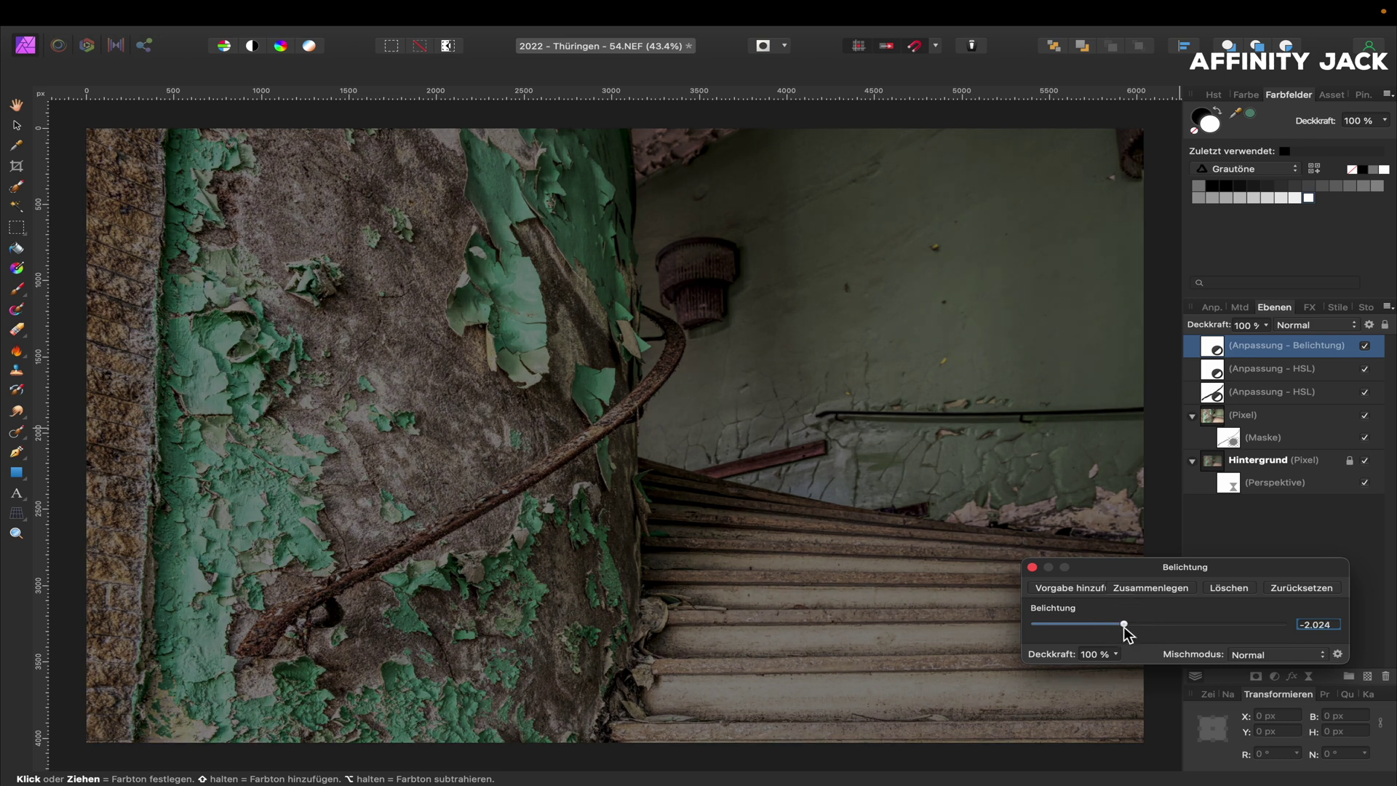
left_click_drag(1125, 628, 1120, 628)
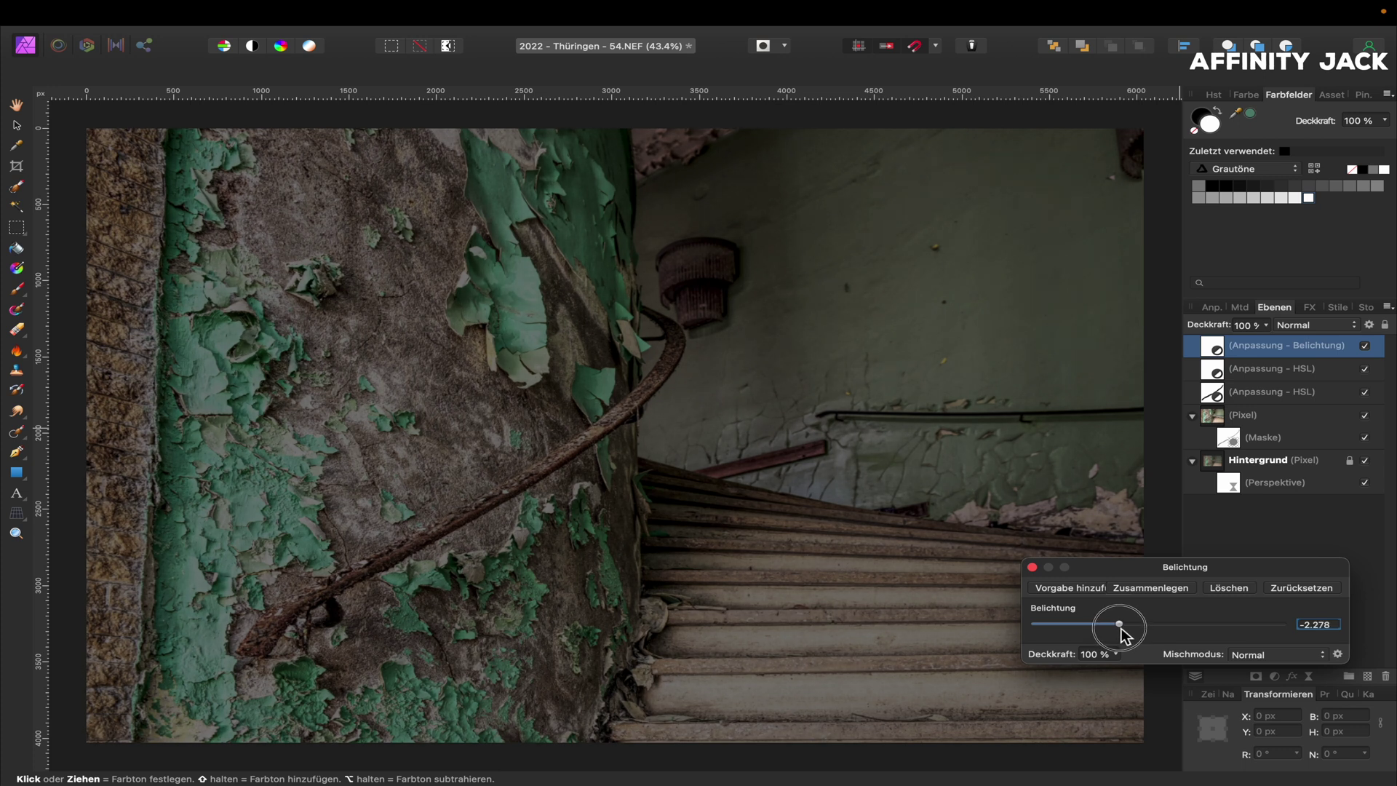
left_click(1033, 567)
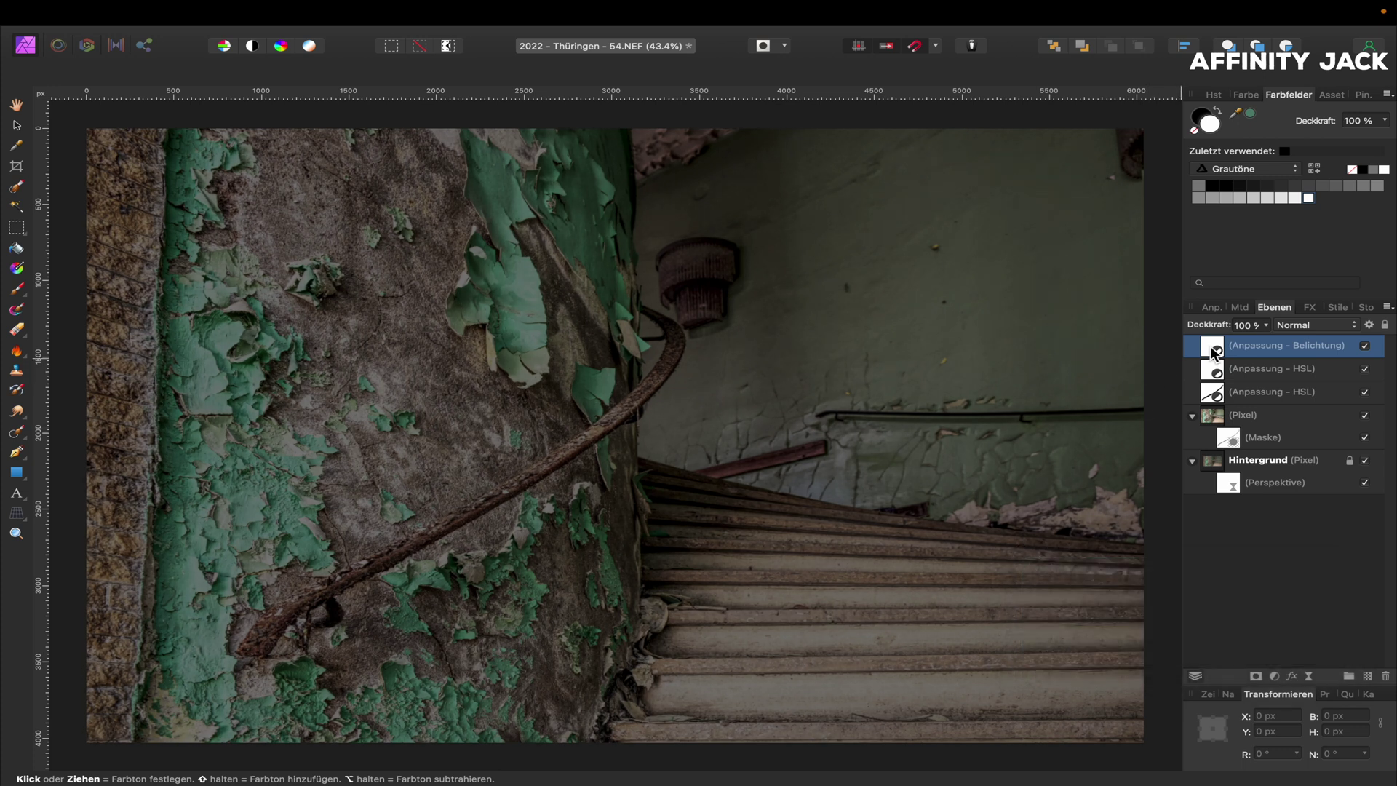
key("super+i")
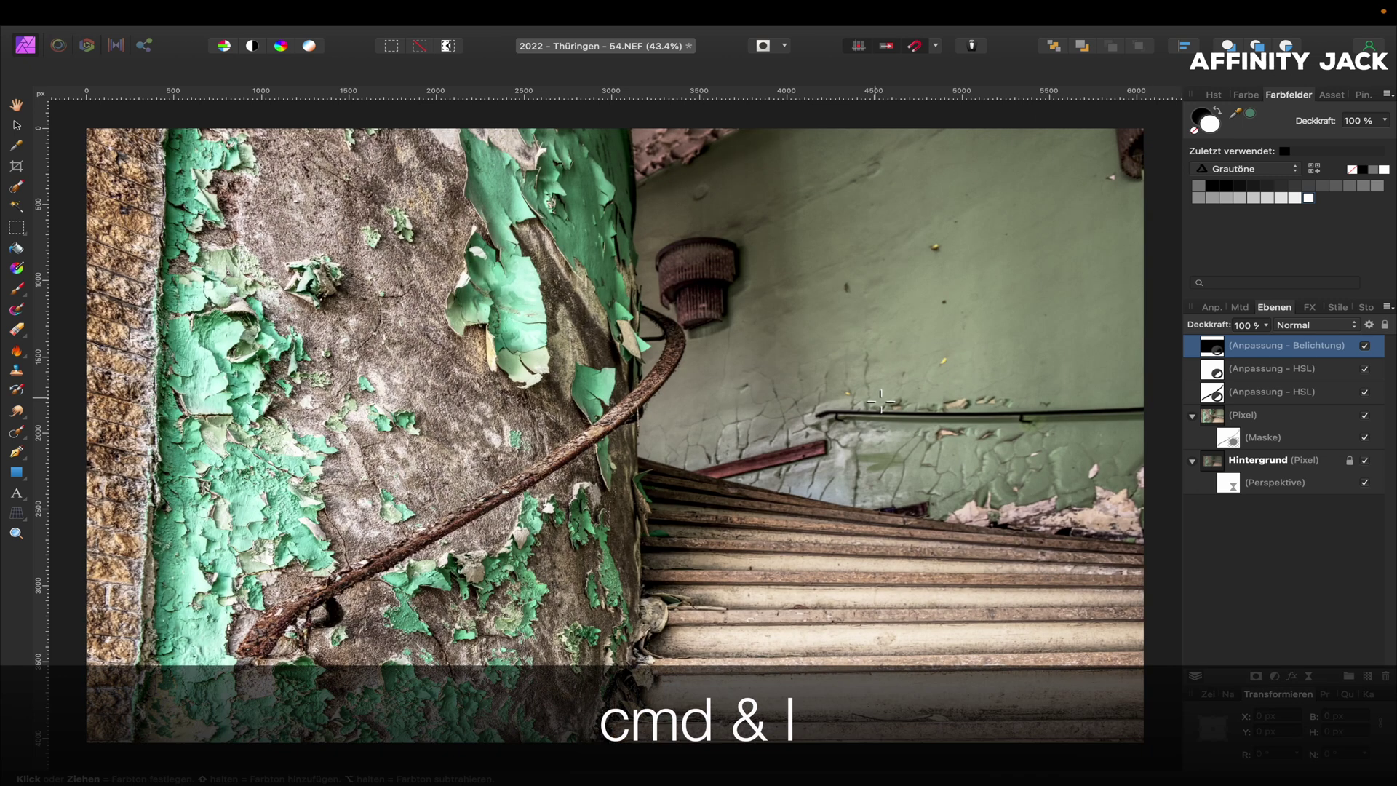
- Set up a huge, soft 4096 px brush painting in white
key("b")
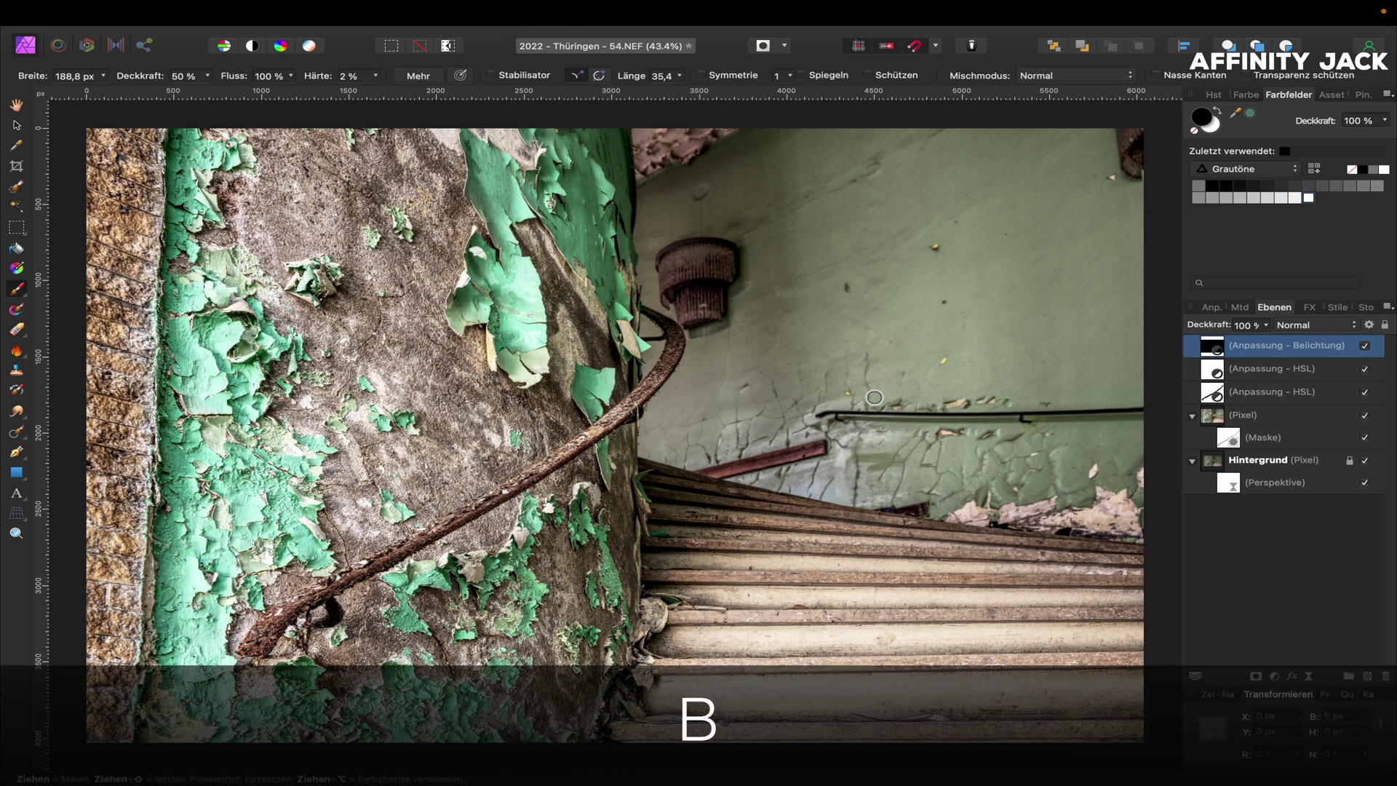
left_click_drag(757, 442, 873, 436)
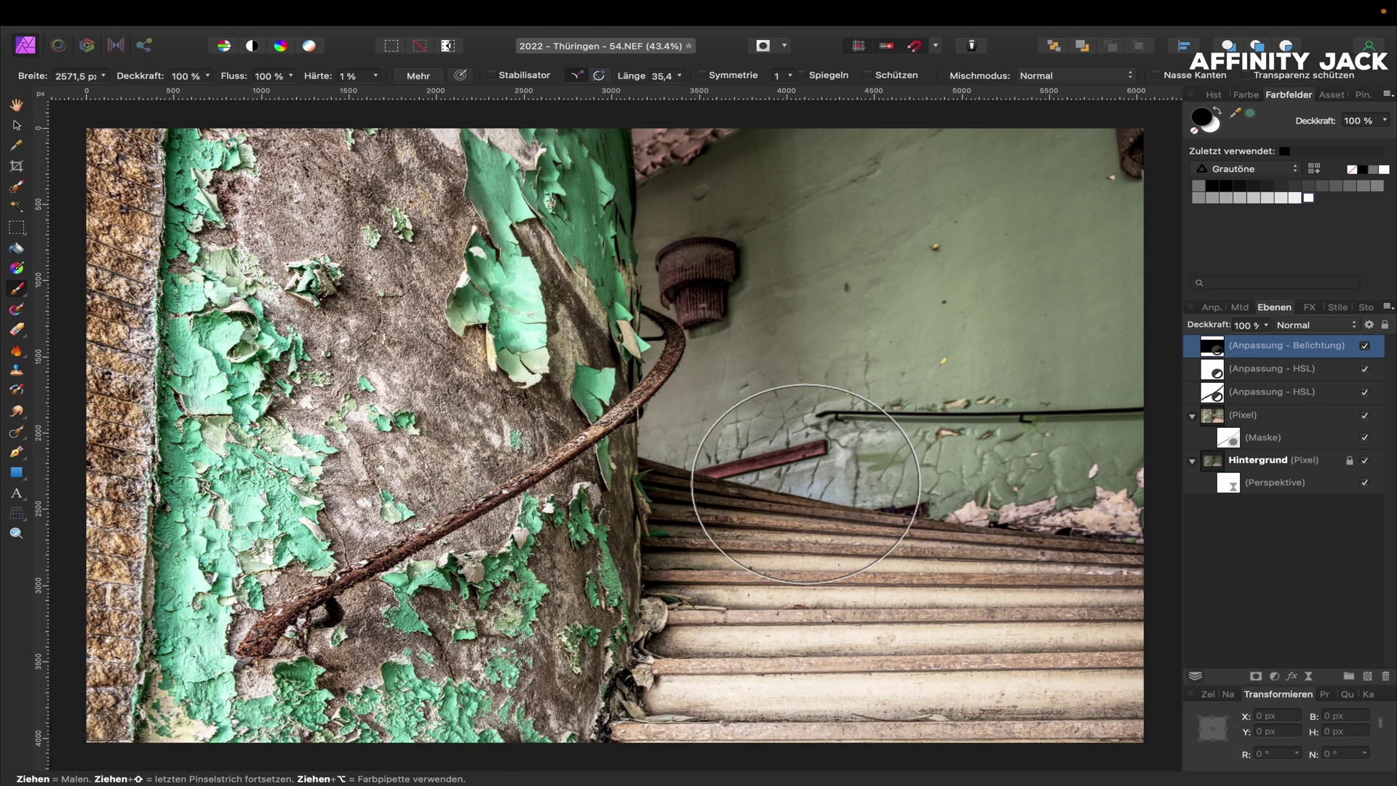
left_click_drag(767, 440, 910, 437)
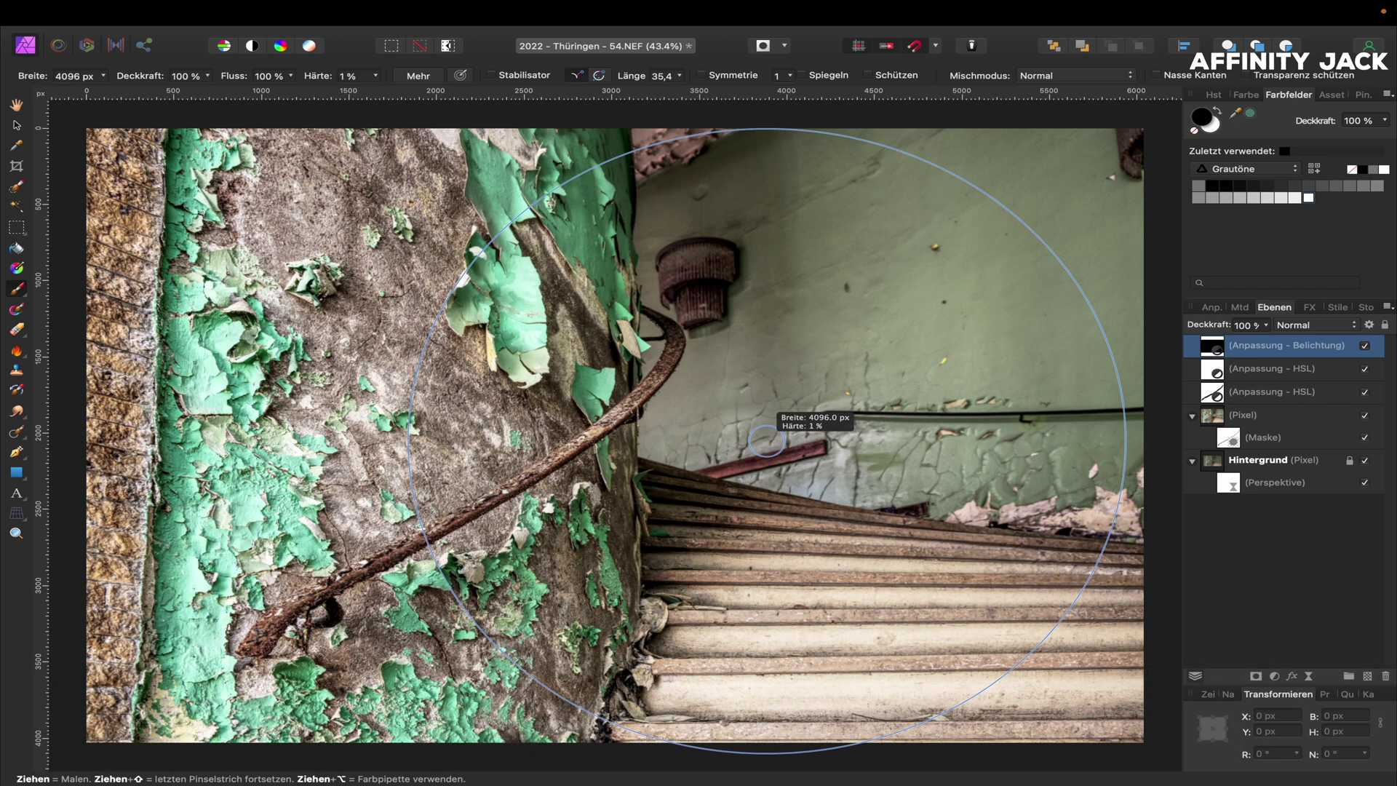
left_click_drag(767, 441, 947, 437)
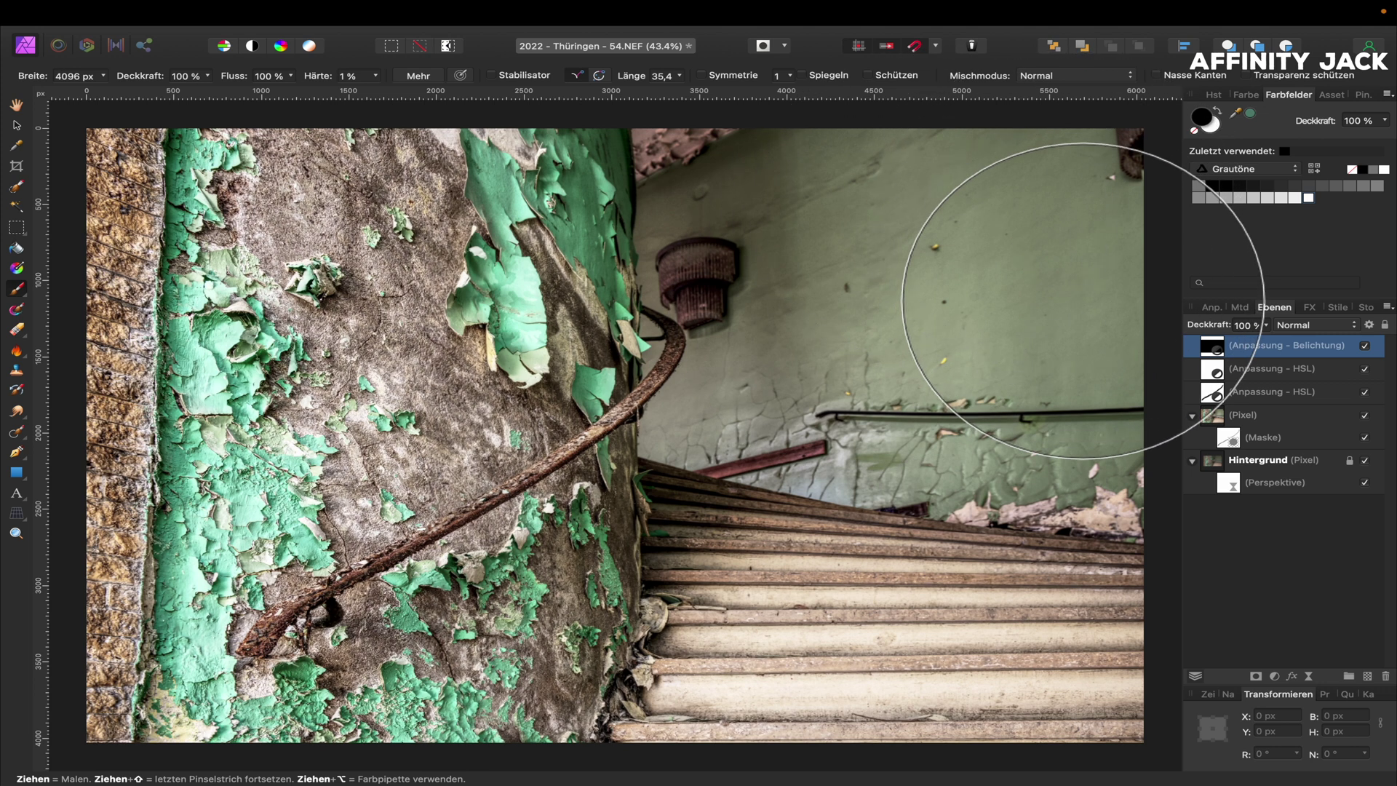
key("x")
- Paint the darkening onto the right green wall, then at 30% above the stairs
mouse_move(997, 328)
left_mouse_down()
mouse_move(939, 188)
mouse_move(1024, 233)
left_mouse_up()
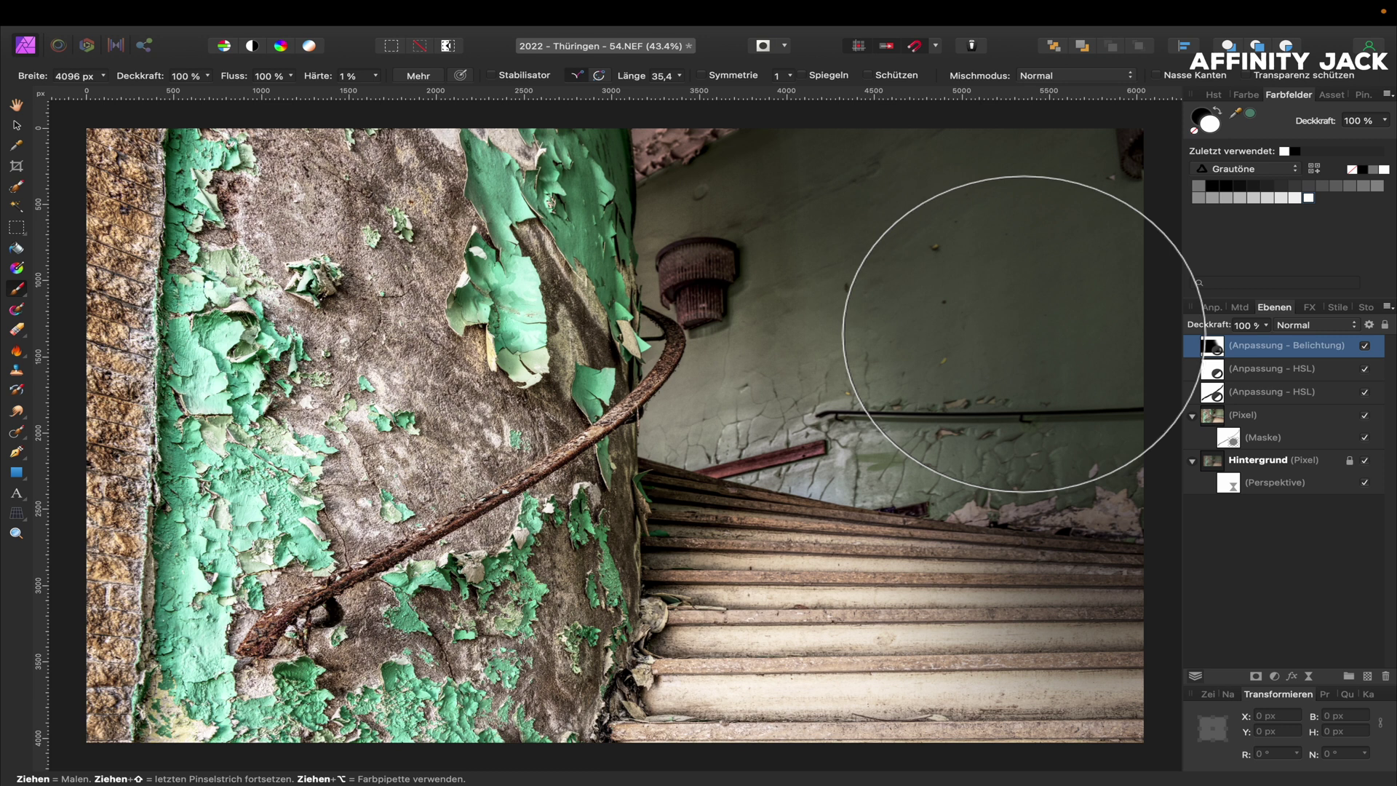
key("3")
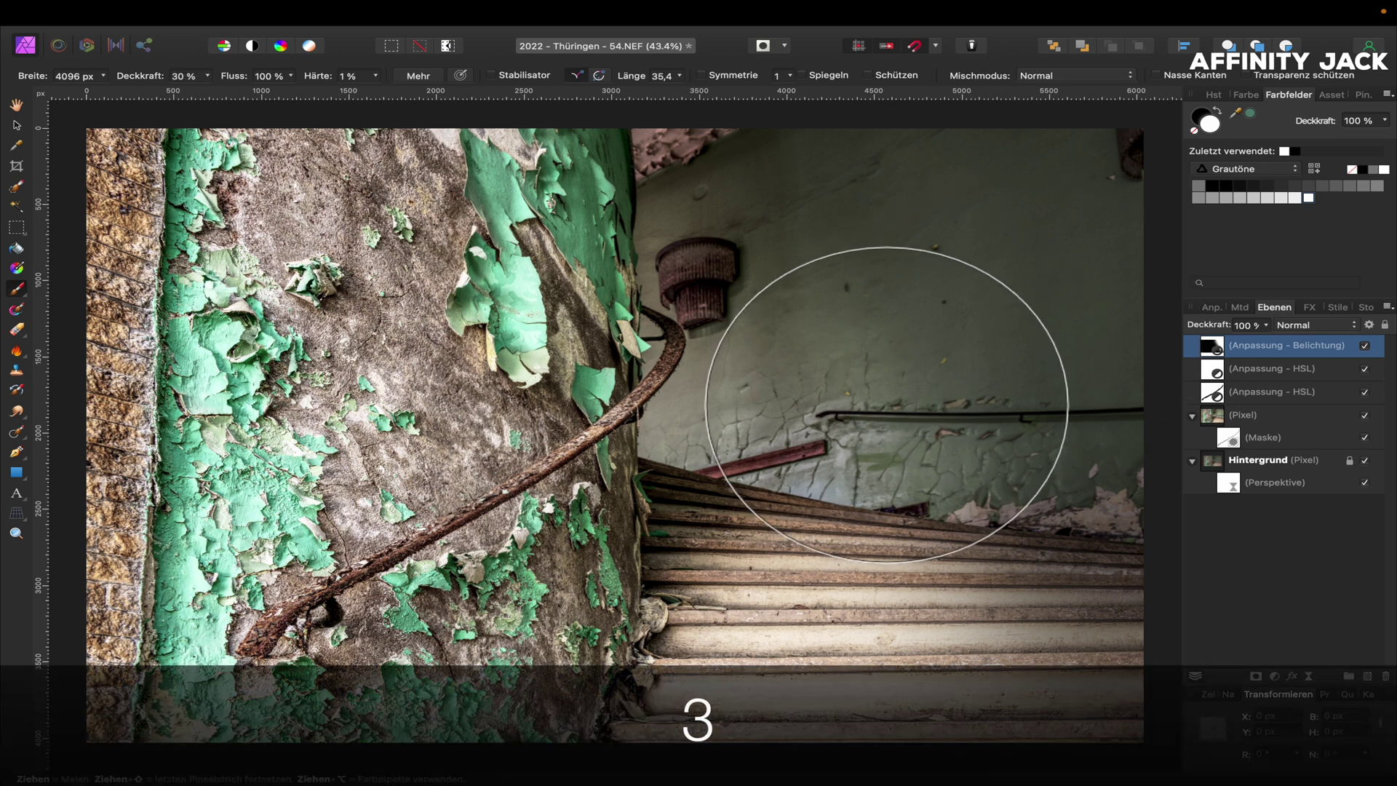
mouse_move(885, 405)
left_mouse_down()
mouse_move(804, 303)
mouse_move(891, 385)
left_mouse_up()
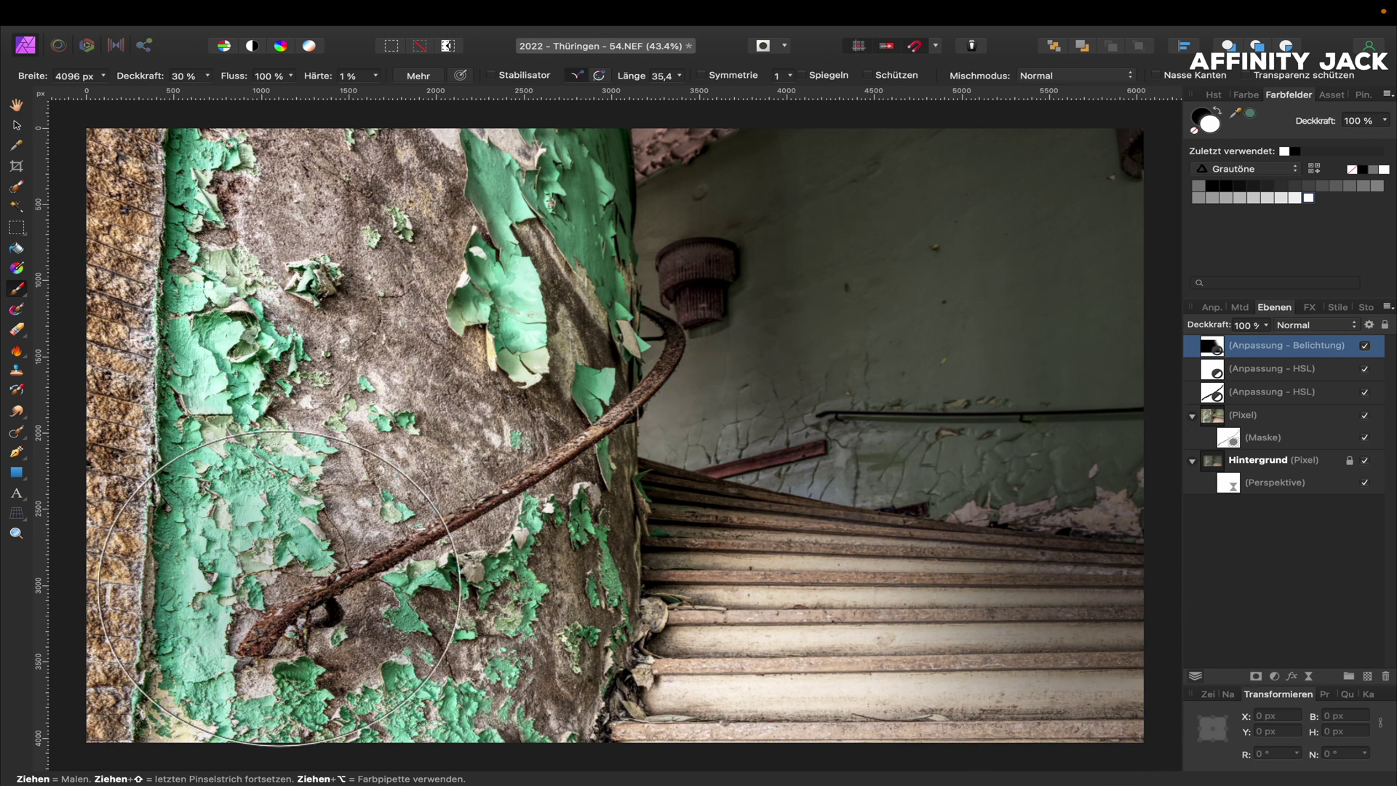
- With a 1900 px brush, darken the left brick edge twice, then hide the vignette to compare
left_click_drag(774, 441, 774, 441)
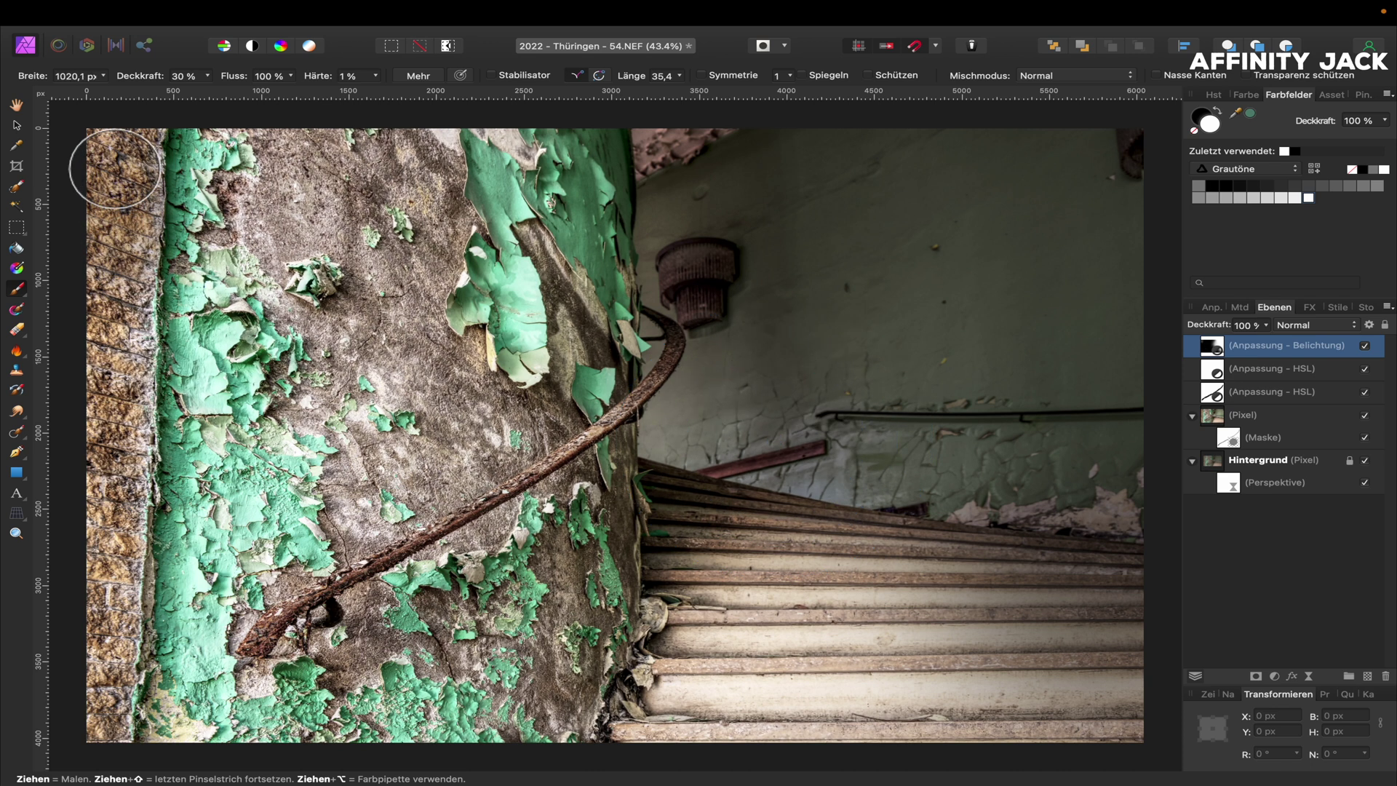
left_click_drag(115, 169, 106, 709)
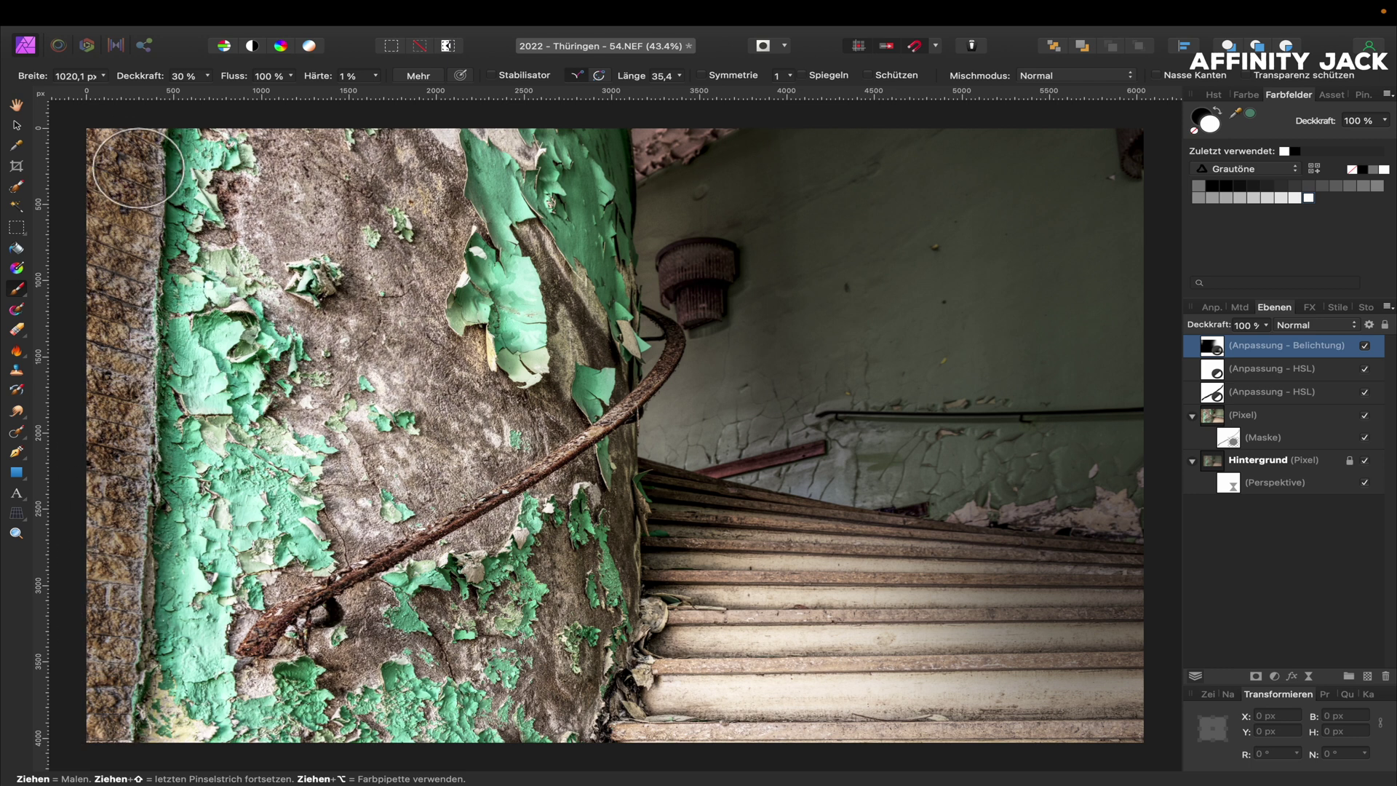
left_click_drag(138, 168, 136, 690)
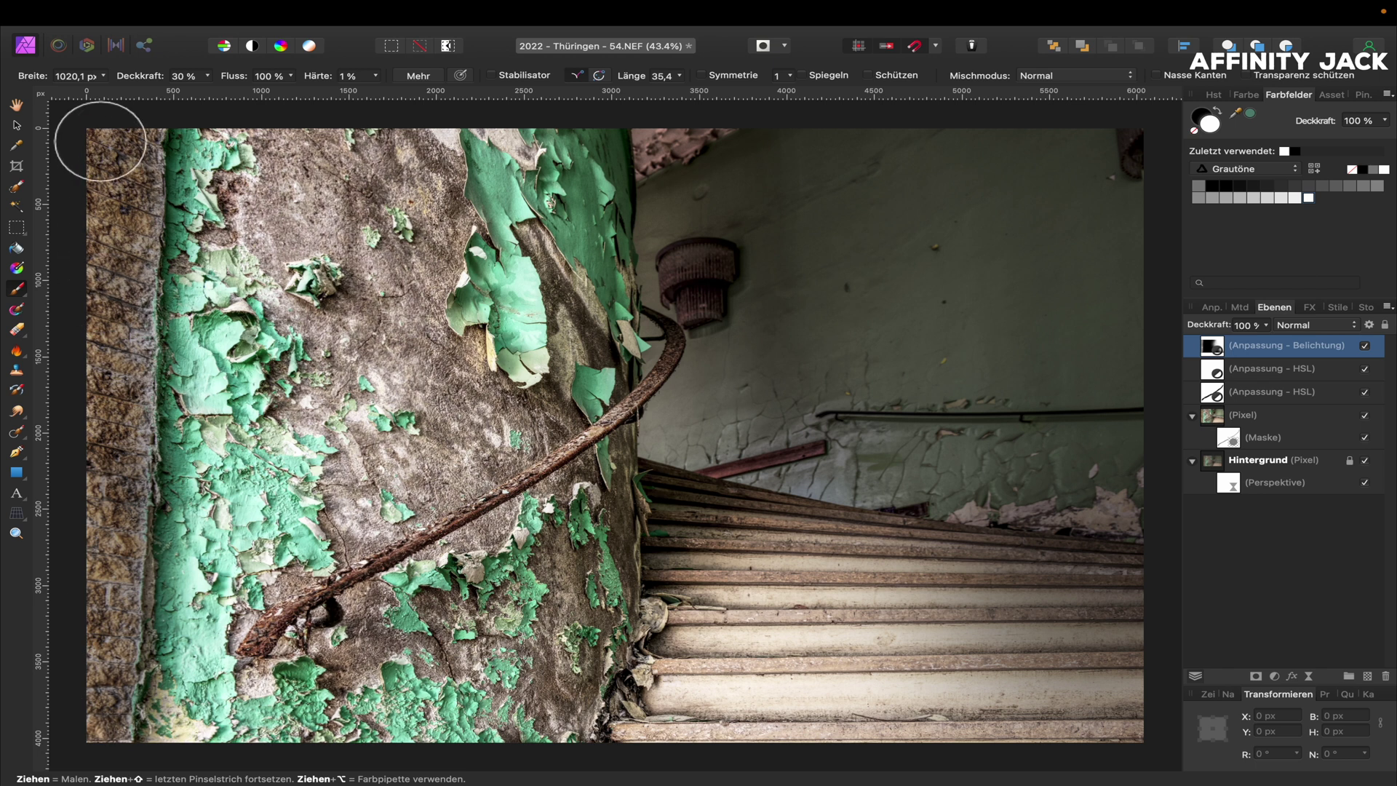
left_click(1366, 347)
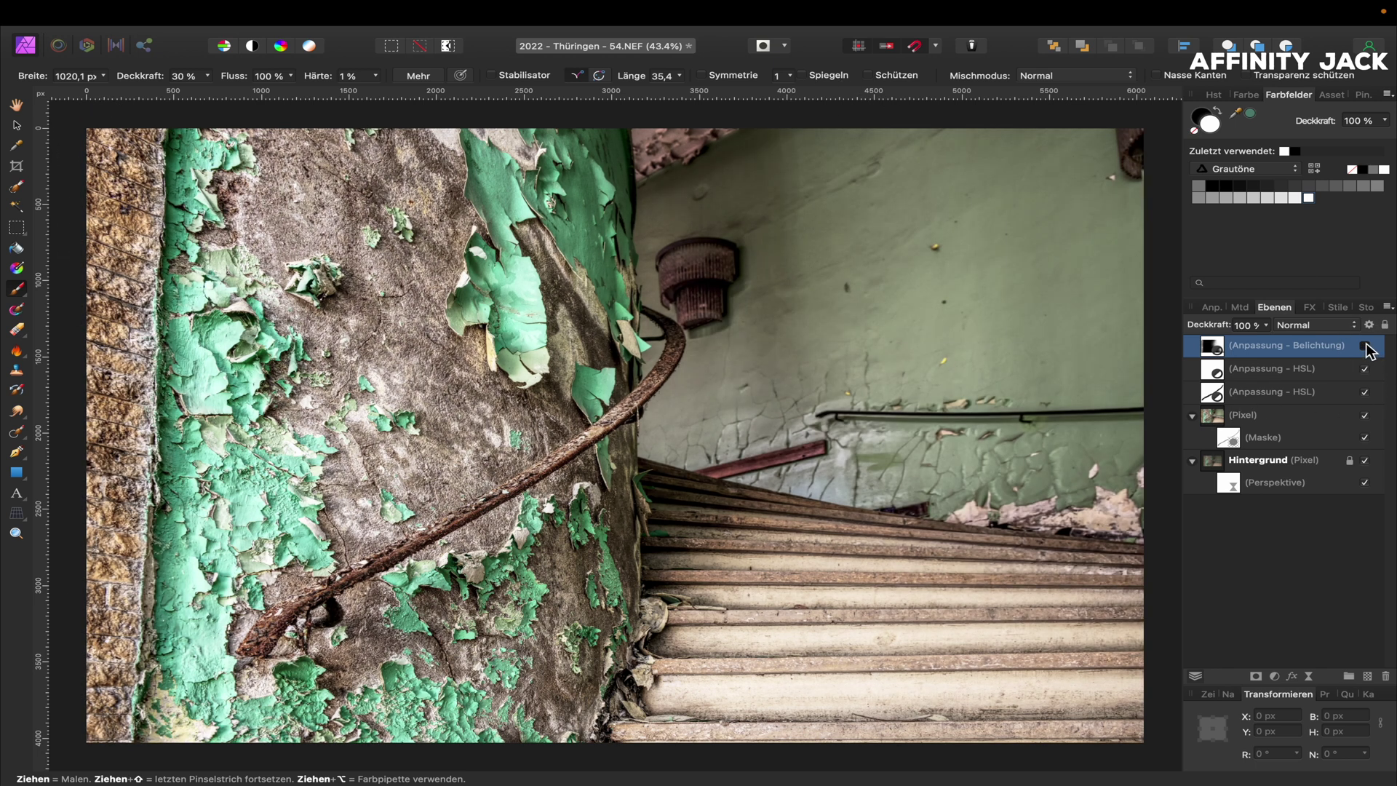
left_click(1366, 347)
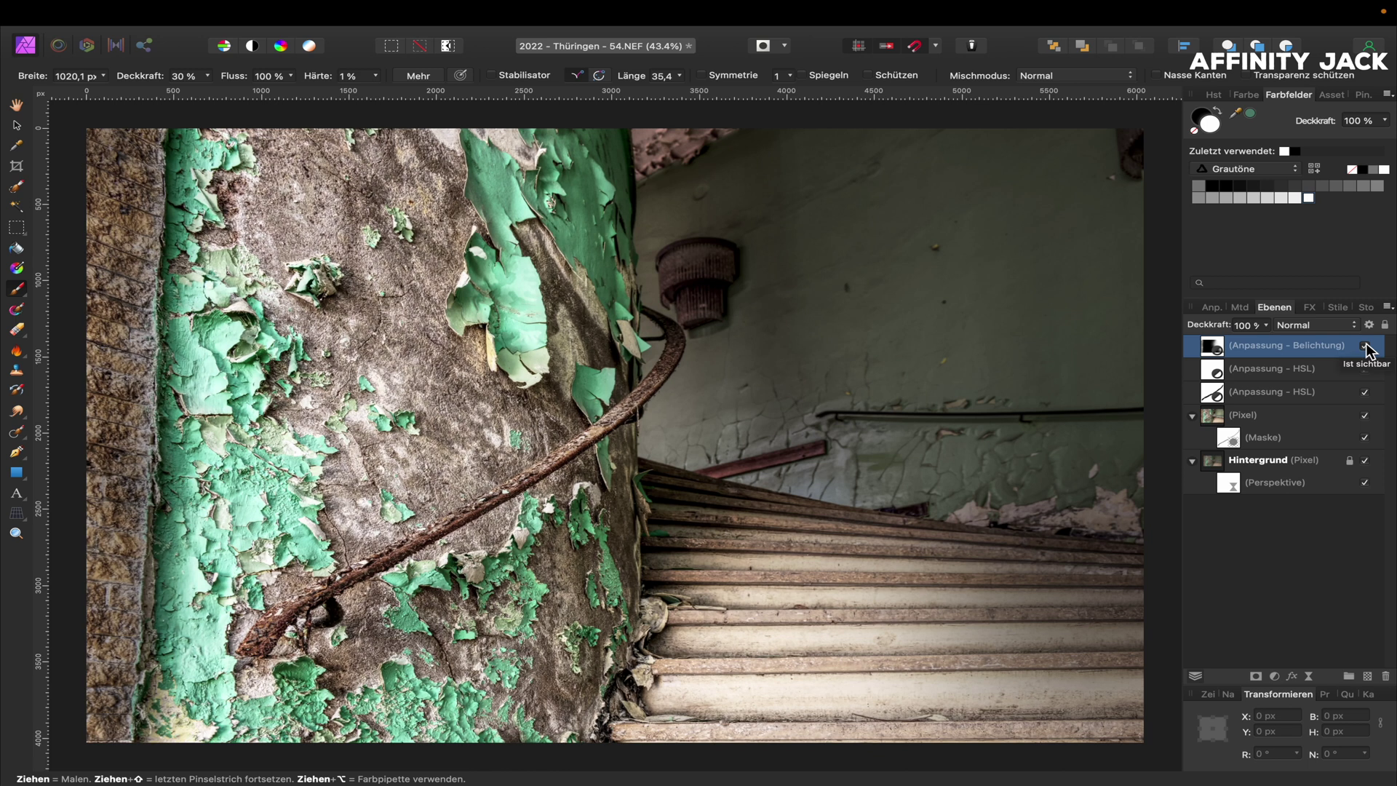